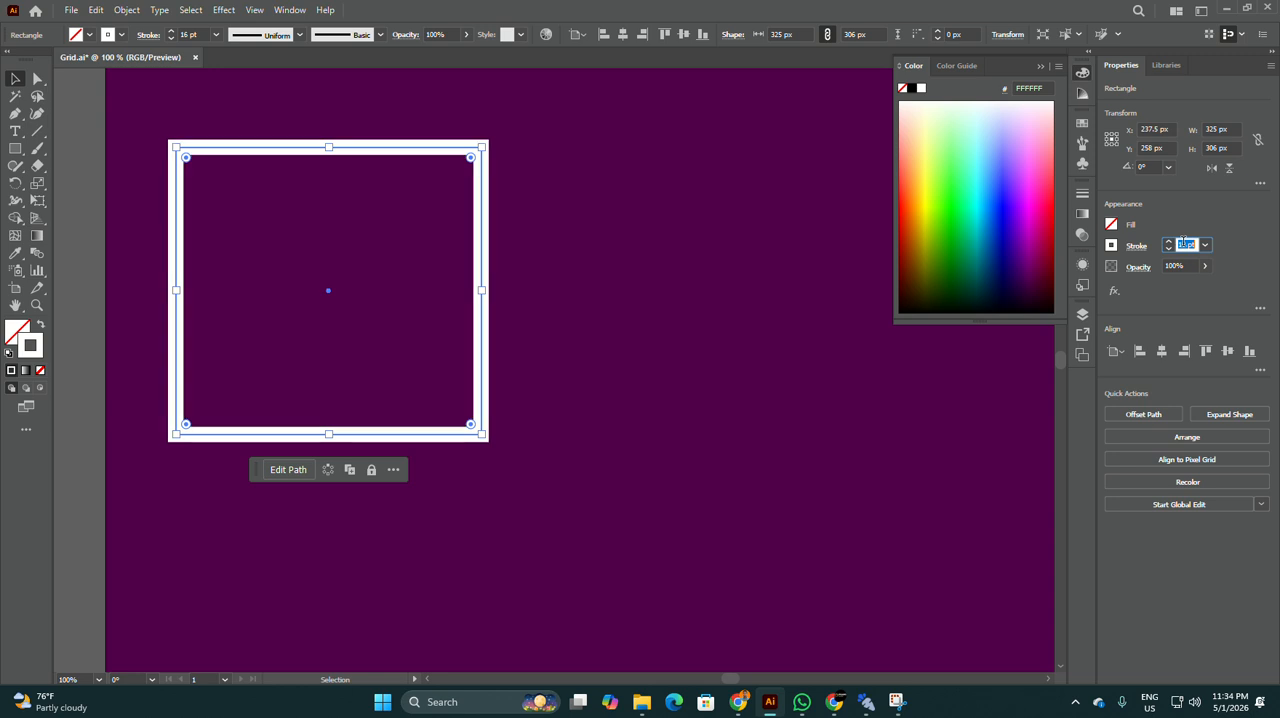
Step: Expand the fill and stroke of the white rectangle outline into a filled shape
{"action": "left_click", "coordinate": [194, 157]}
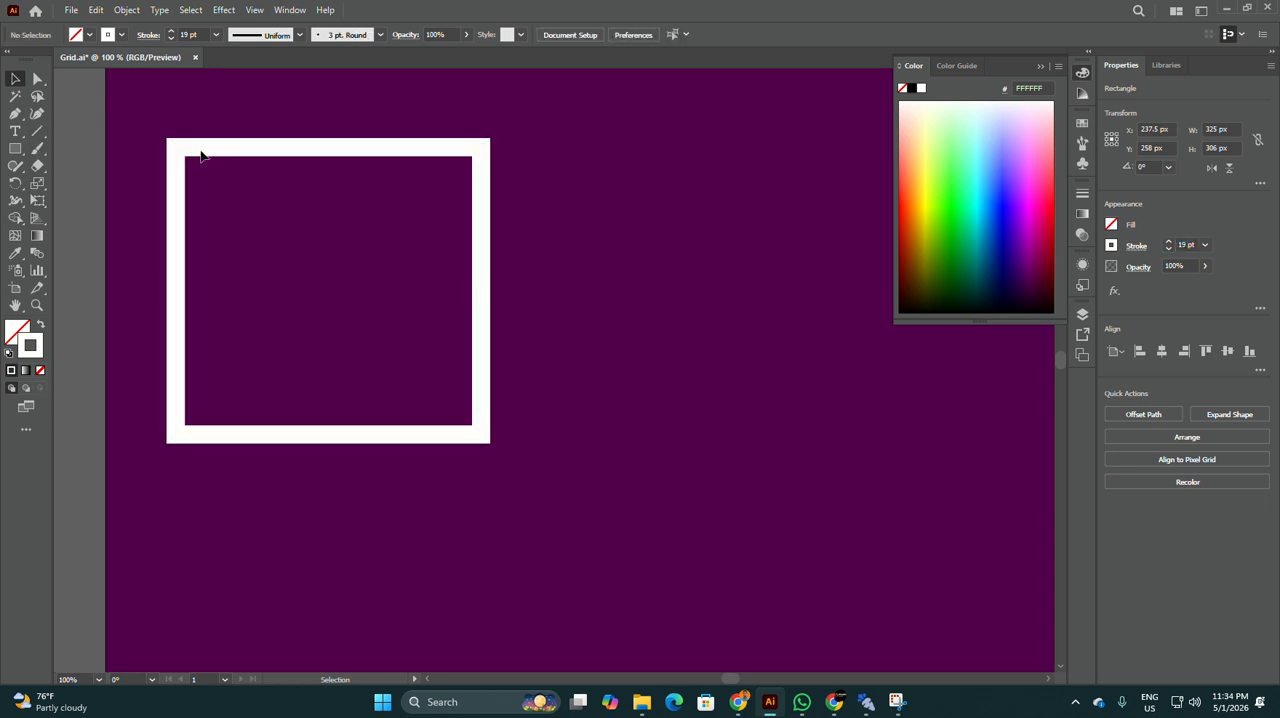
{"action": "left_click", "coordinate": [238, 149]}
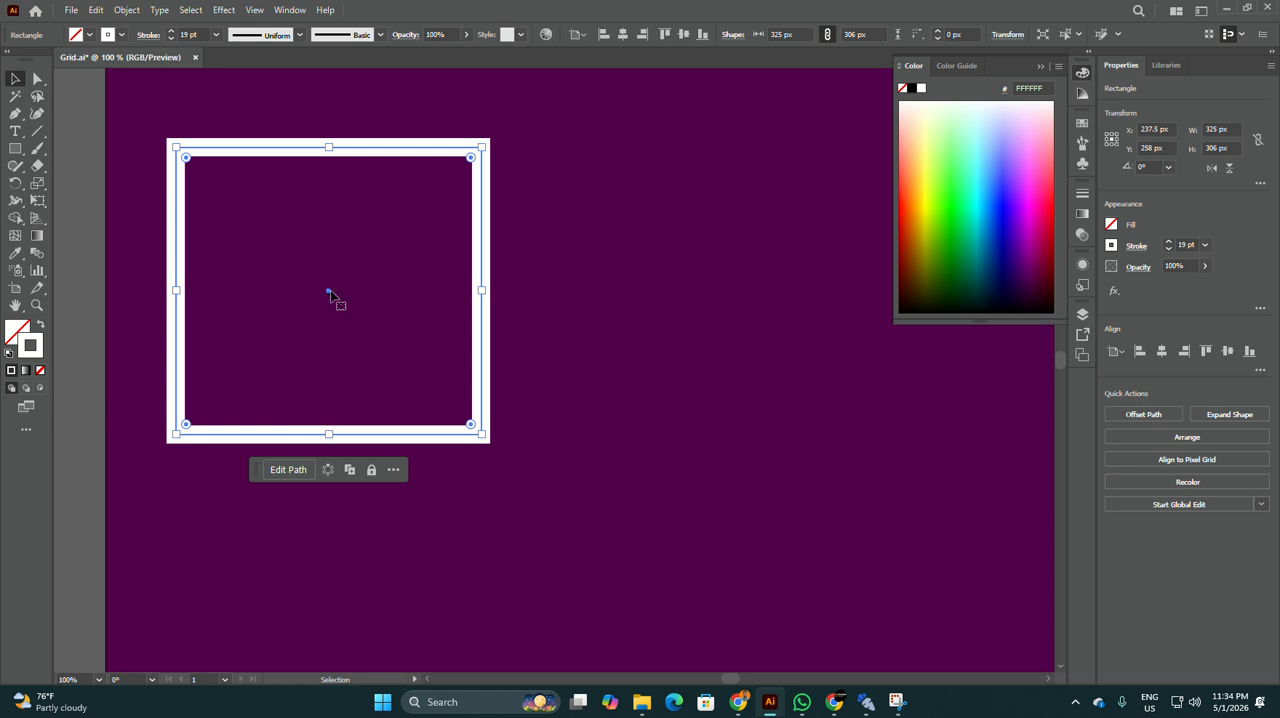
{"action": "left_click", "coordinate": [126, 10]}
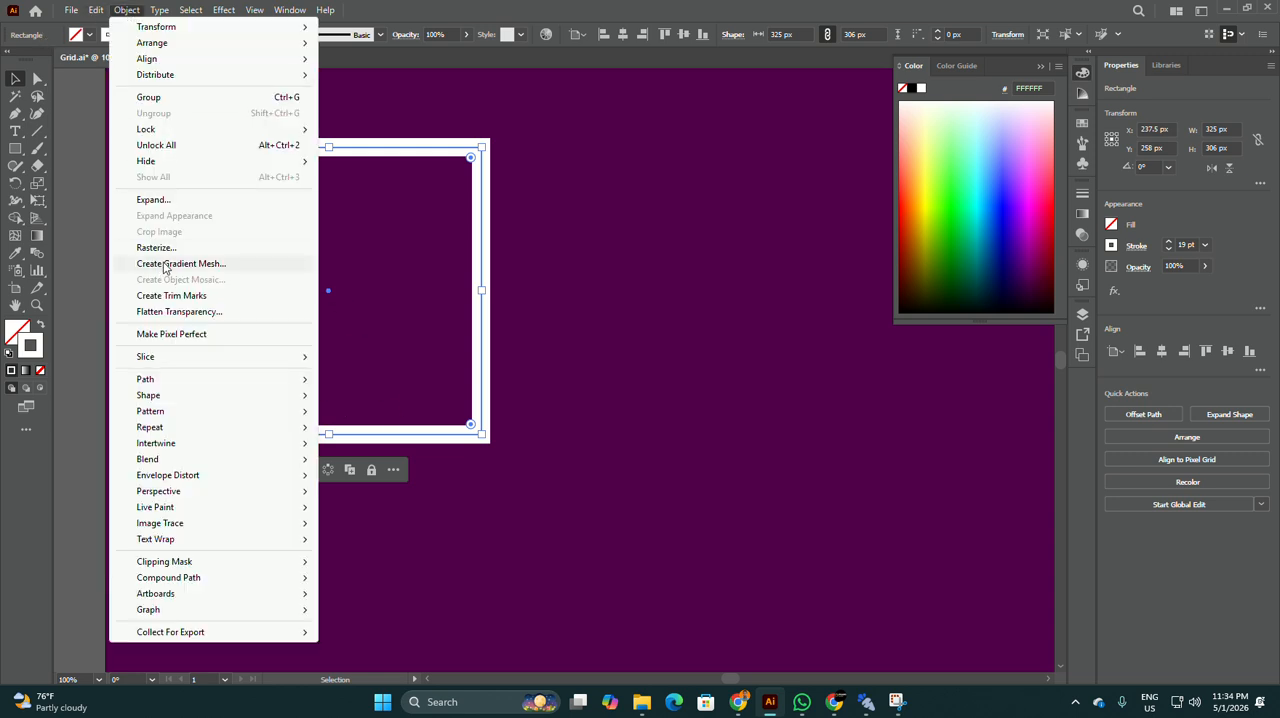
{"action": "left_click", "coordinate": [167, 200]}
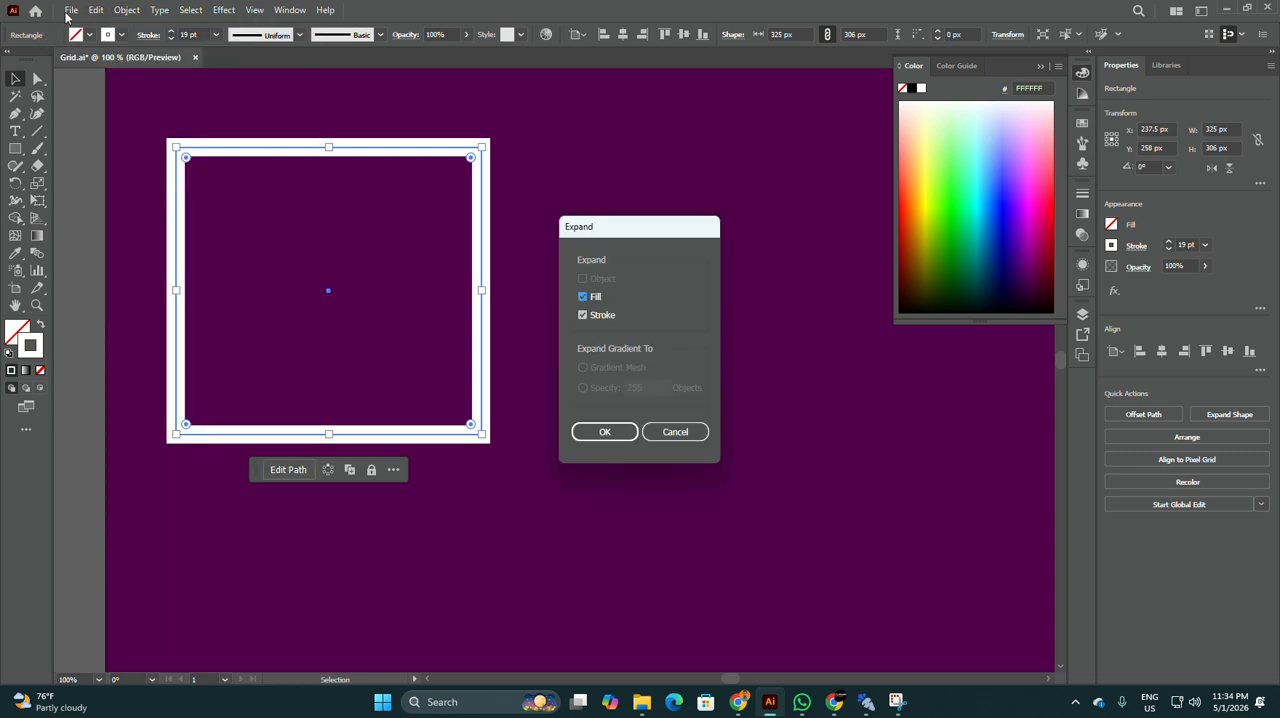
{"action": "left_click", "coordinate": [595, 432]}
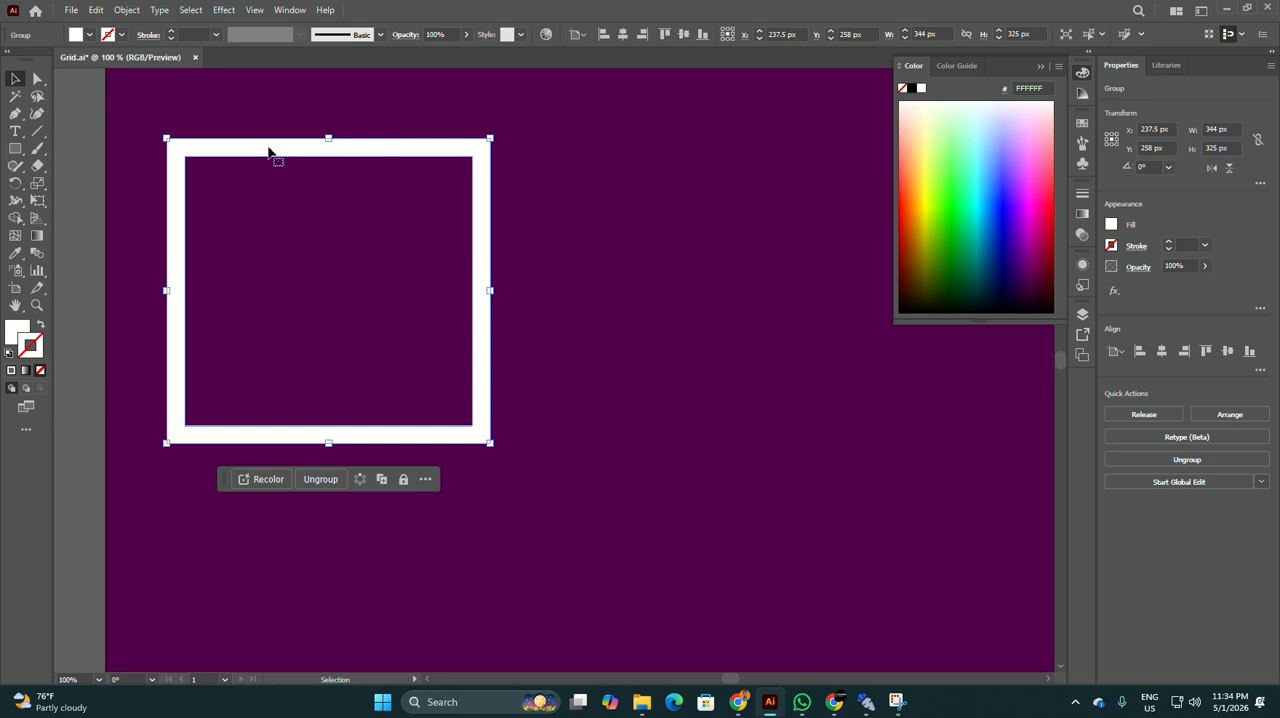
Step: Draw a white vertical bar about 100 × 425 px across the middle of the square frame, extending past both ends
{"action": "left_click", "coordinate": [20, 150]}
{"action": "mouse_move", "coordinate": [280, 104]}
{"action": "left_mouse_down"}
{"action": "mouse_move", "coordinate": [345, 443]}
{"action": "mouse_move", "coordinate": [380, 522]}
{"action": "mouse_move", "coordinate": [375, 503]}
{"action": "left_mouse_up"}
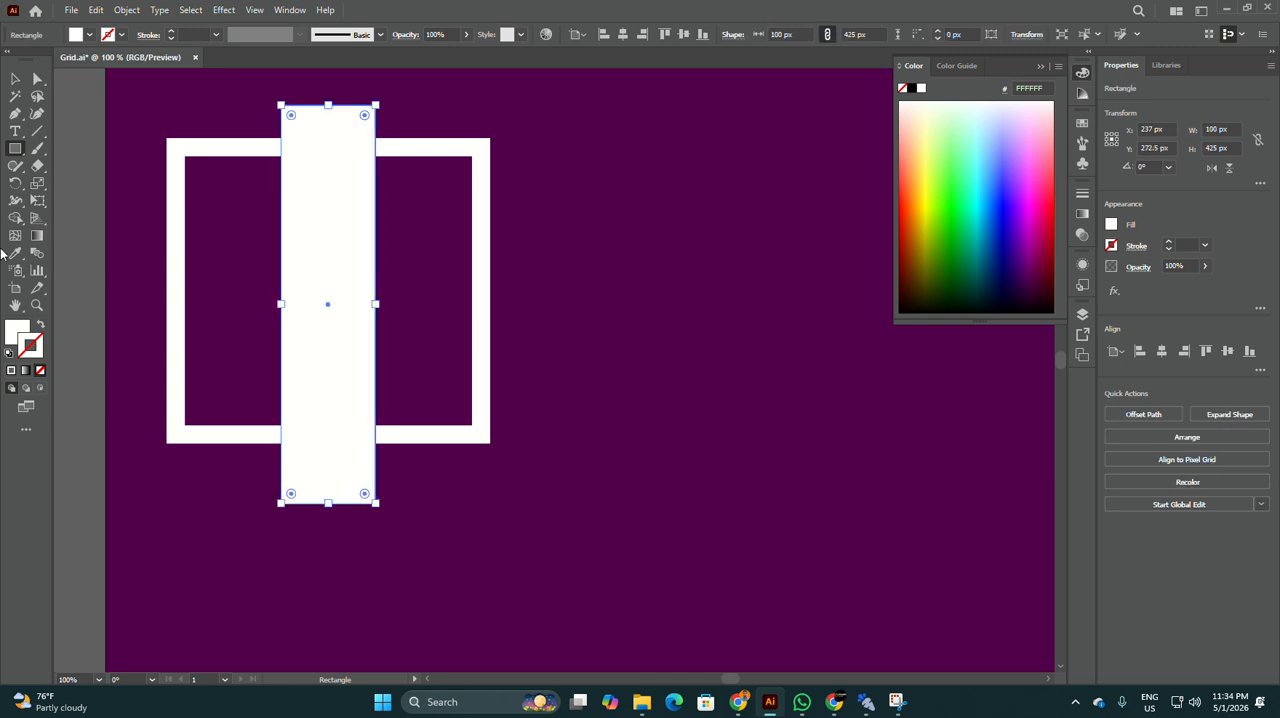
{"action": "left_click", "coordinate": [15, 78]}
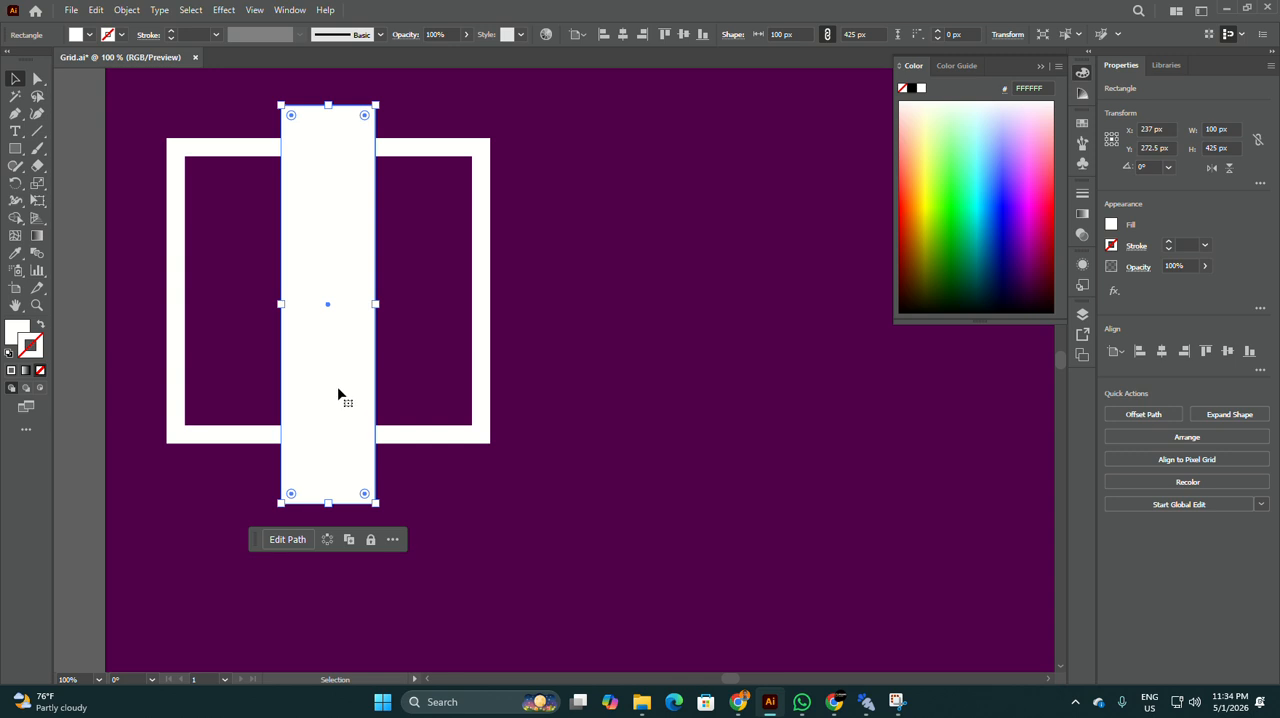
{"action": "key", "text": "a"}
{"action": "key", "text": "v"}
{"action": "key", "text": "r"}
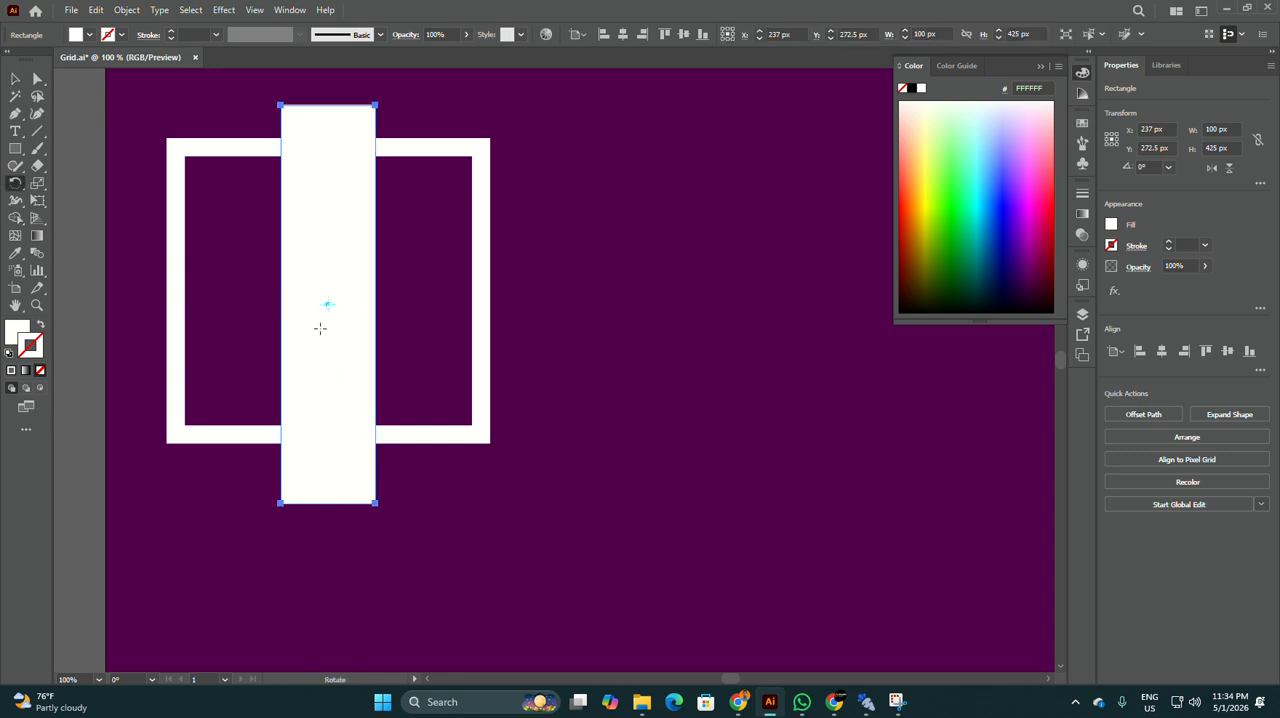
{"action": "left_click_drag", "start_coordinate": [335, 435], "coordinate": [543, 329]}
{"action": "key", "text": "ctrl+z"}
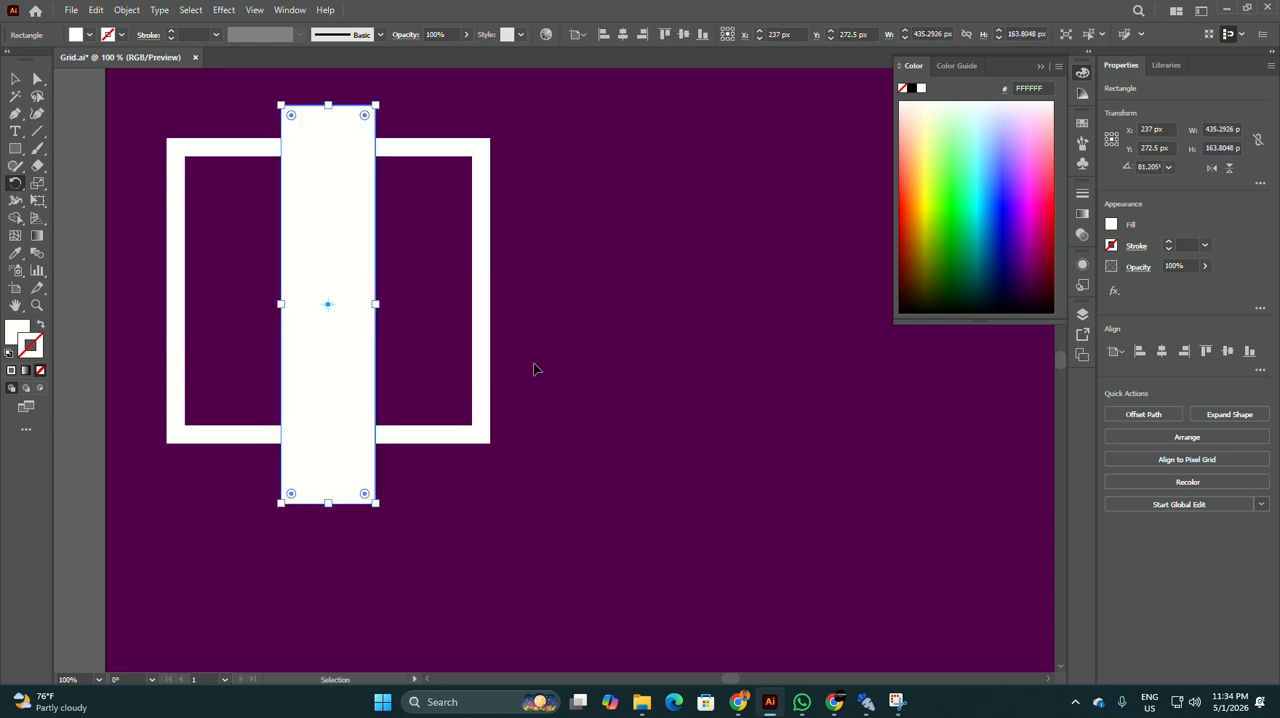
{"action": "key", "text": "v"}
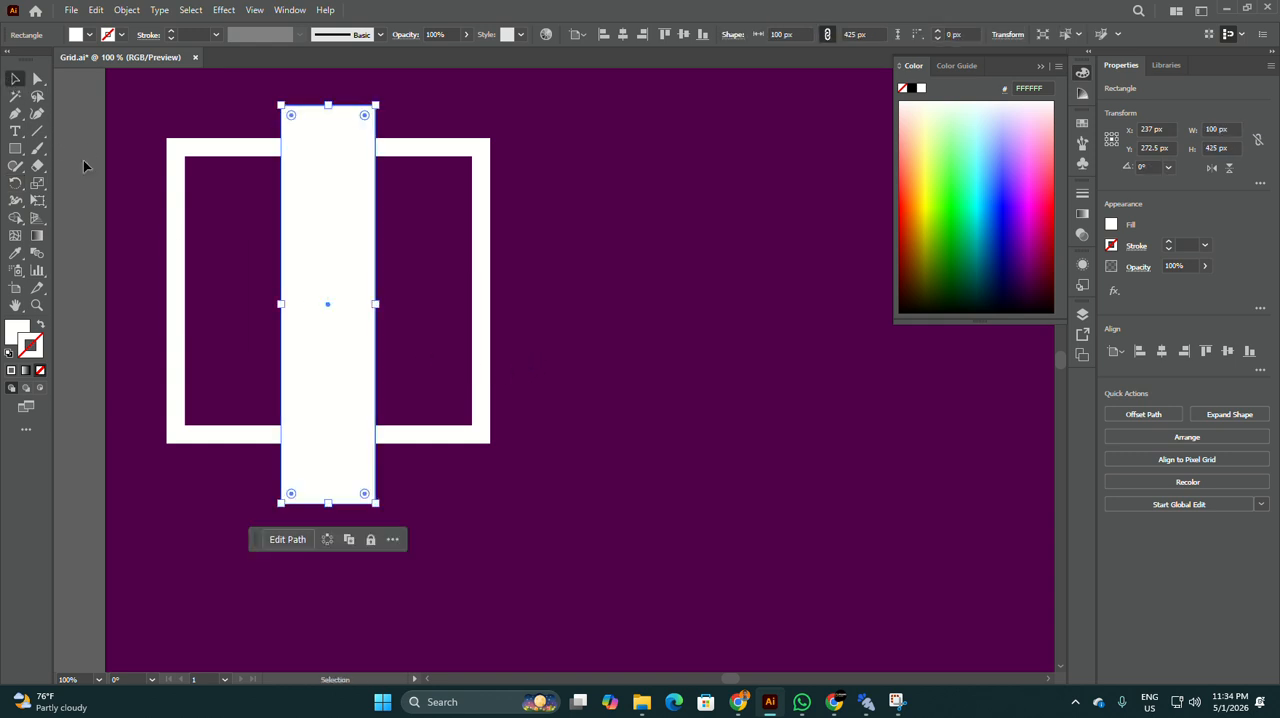
Step: Rotate a copy of the vertical bar about 90° around its centre to form a cross over the frame
{"action": "key", "text": "a"}
{"action": "key", "text": "v"}
{"action": "key", "text": "r"}
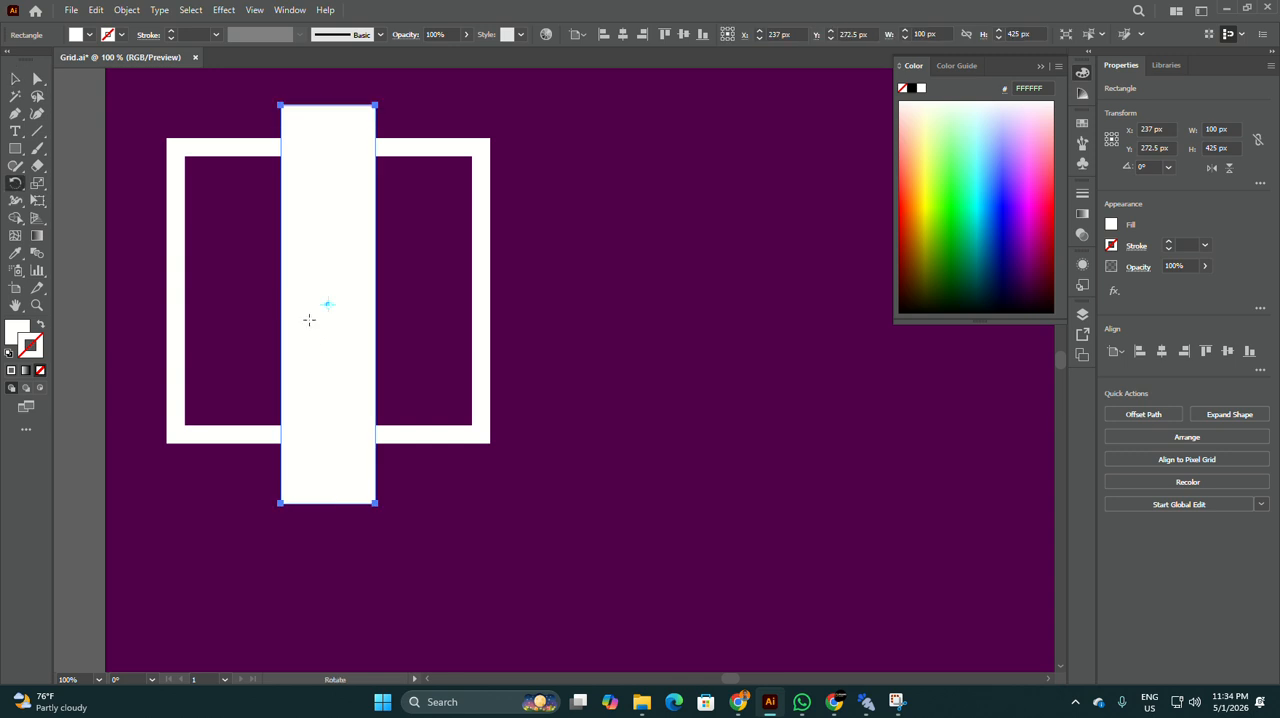
{"action": "left_click_drag", "start_coordinate": [358, 461], "coordinate": [534, 273]}
{"action": "key", "text": "v"}
{"action": "left_click", "coordinate": [538, 194]}
Step: Align the frame and both crossing bars to a common horizontal and vertical centre
{"action": "scroll", "coordinate": [538, 194], "scroll_direction": "down", "scroll_amount": 1}
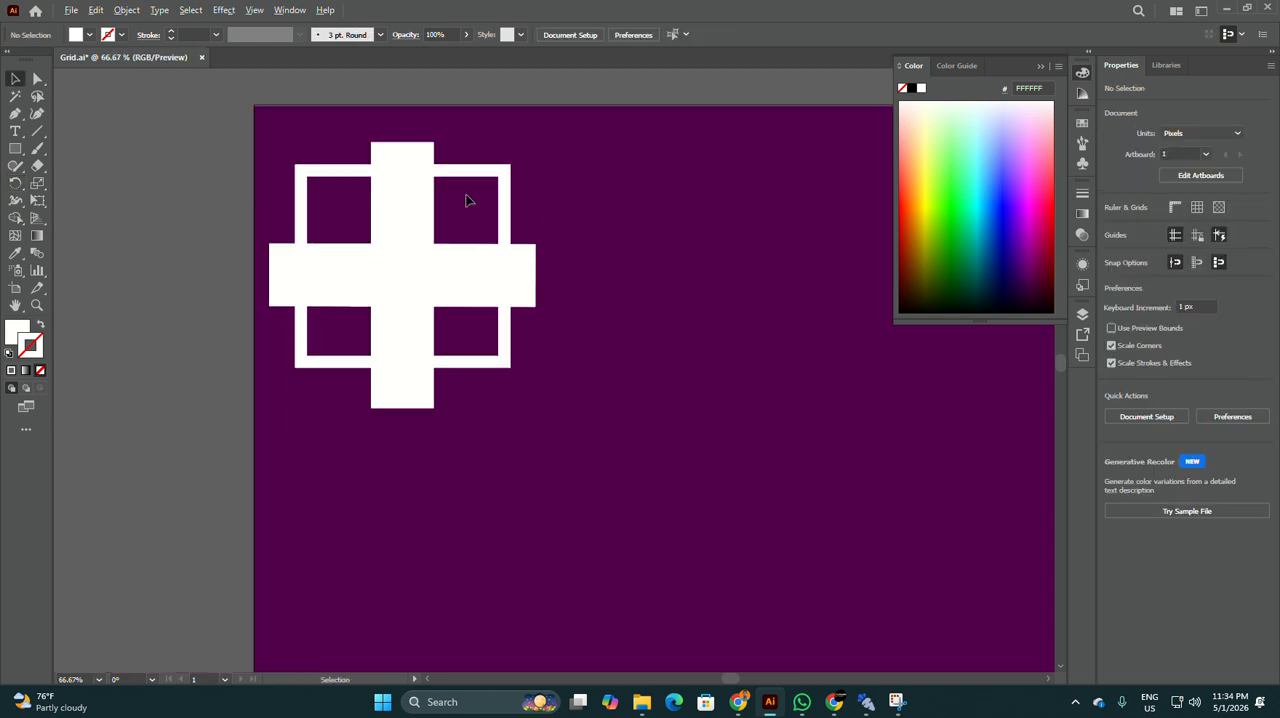
{"action": "left_click_drag", "start_coordinate": [624, 432], "coordinate": [624, 430]}
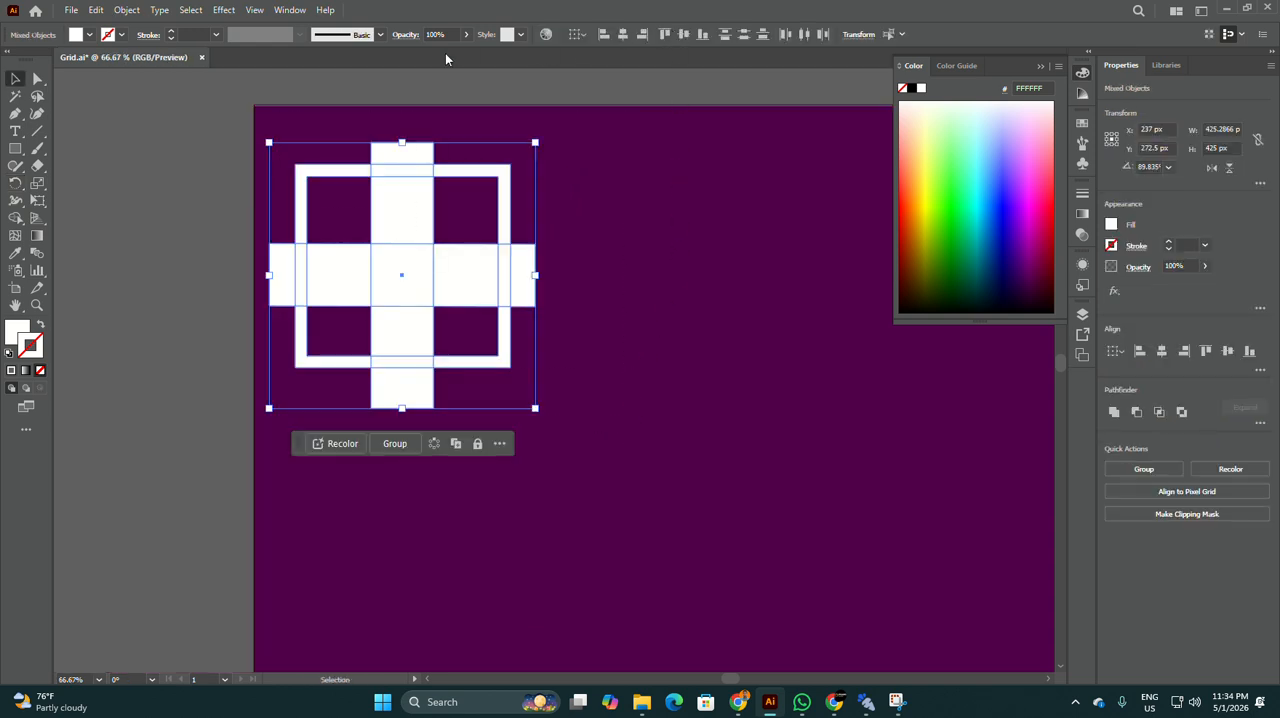
{"action": "left_click", "coordinate": [1161, 351]}
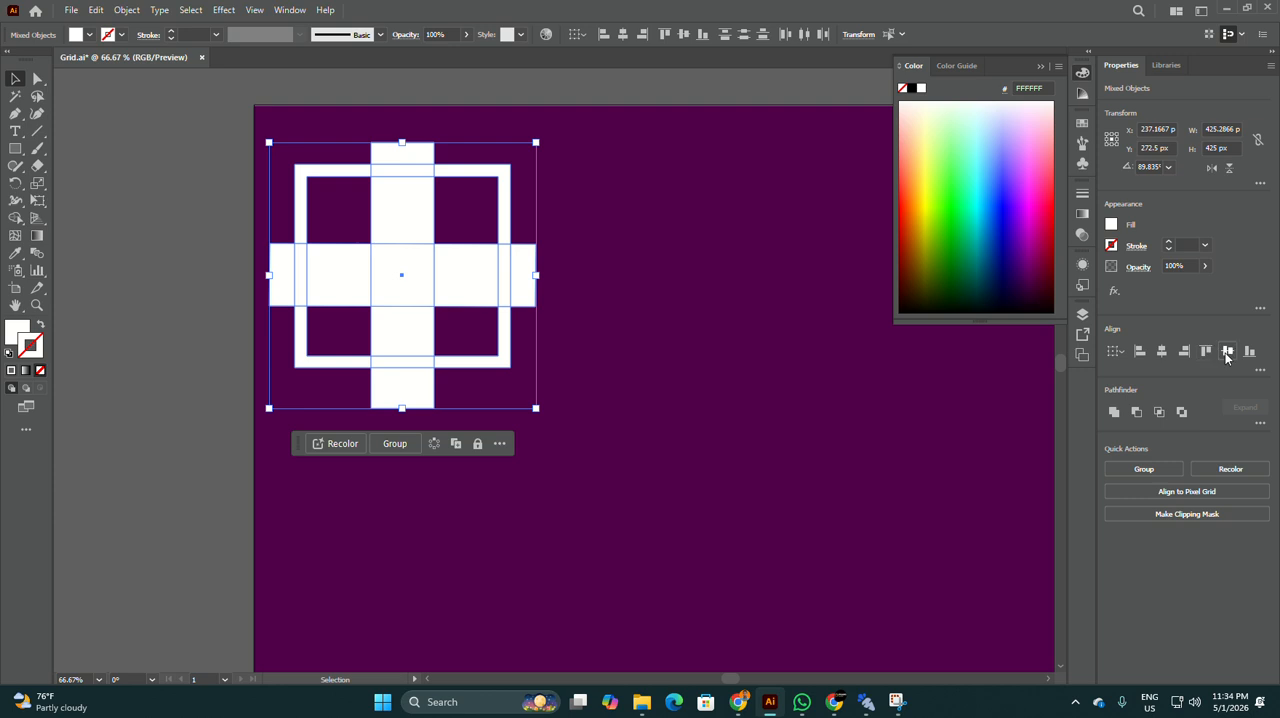
{"action": "left_click", "coordinate": [1227, 351]}
{"action": "left_click", "coordinate": [689, 239]}
Step: Group the frame with the two crossing bars
{"action": "scroll", "coordinate": [343, 237], "scroll_direction": "up", "scroll_amount": 1}
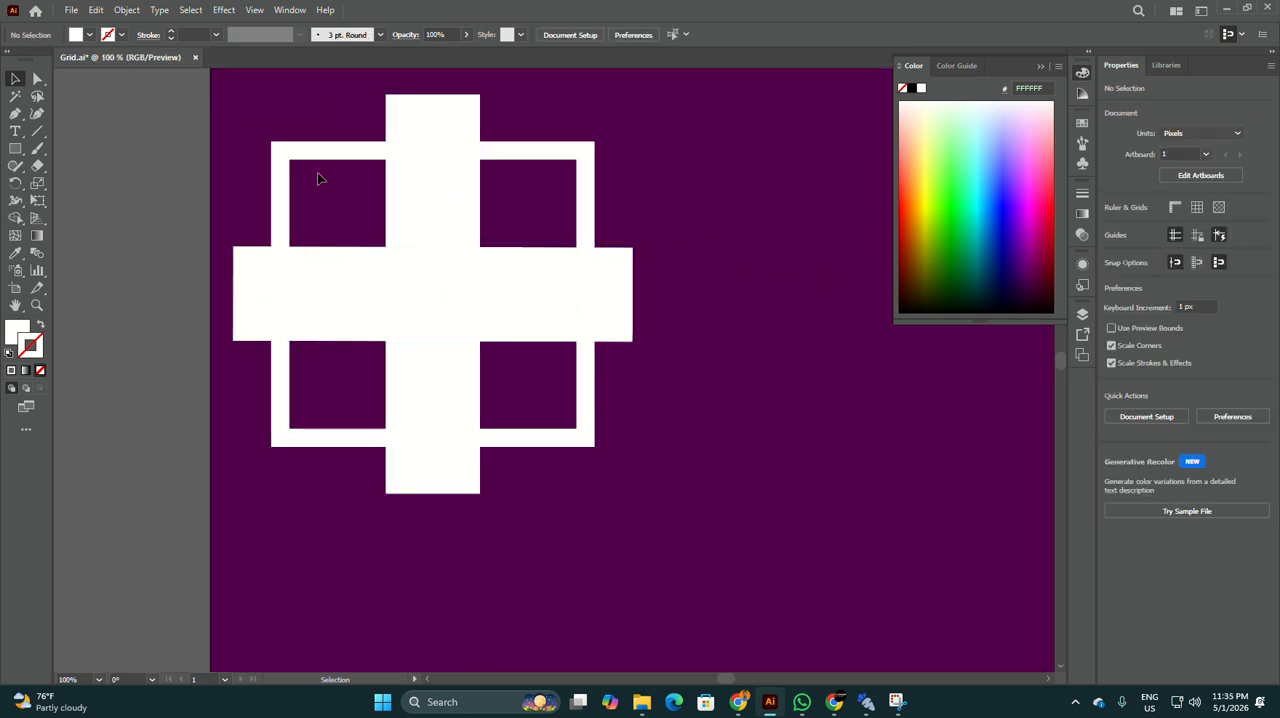
{"action": "scroll", "coordinate": [227, 214], "scroll_direction": "down", "scroll_amount": 1}
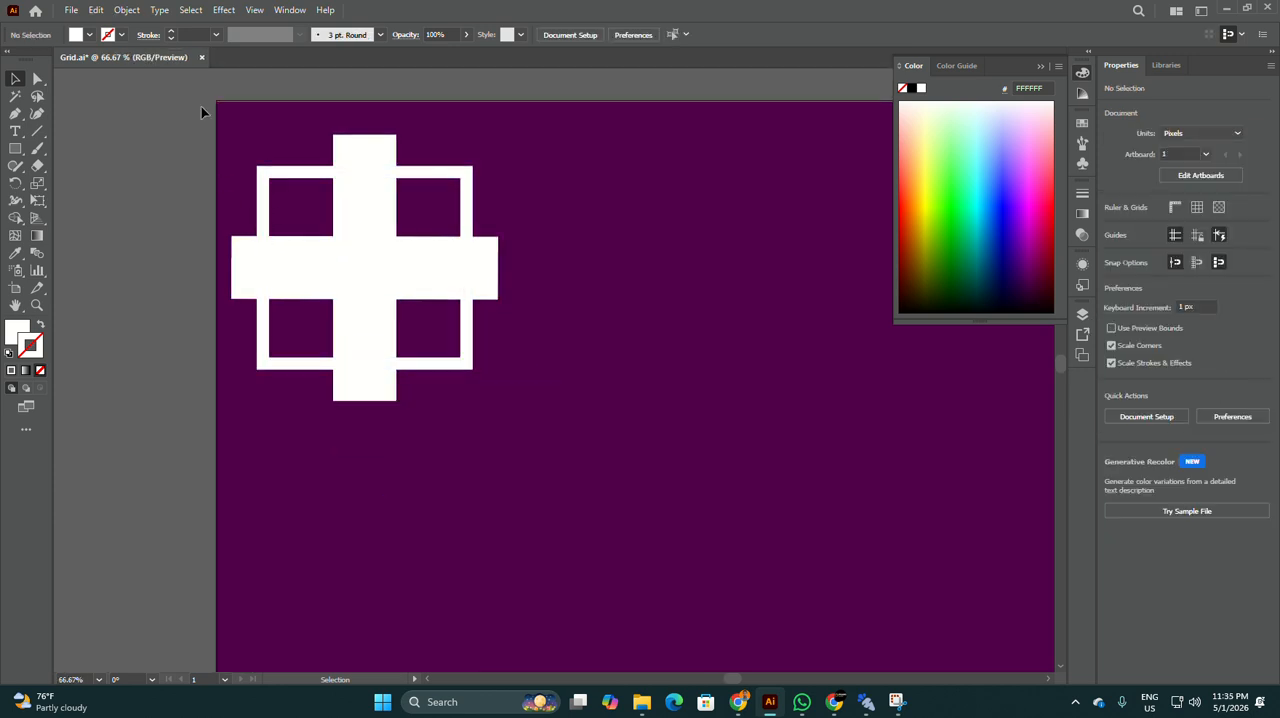
{"action": "left_click_drag", "start_coordinate": [200, 112], "coordinate": [455, 393]}
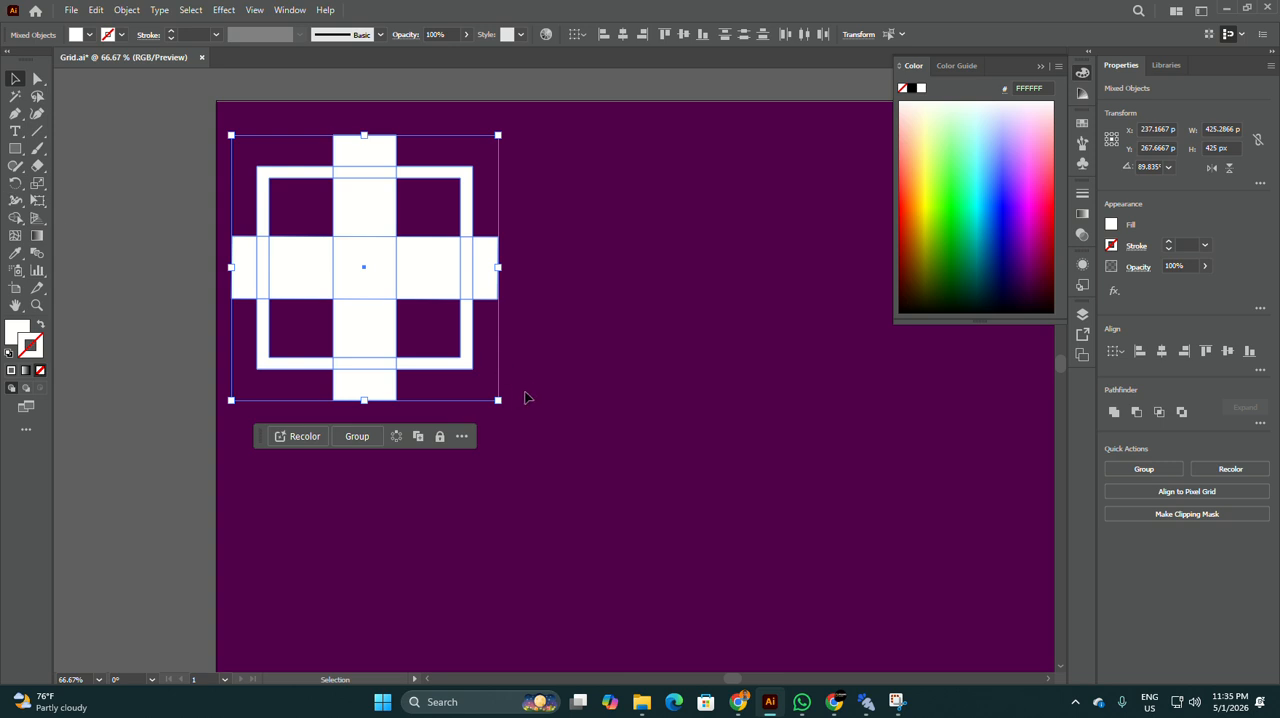
{"action": "left_click", "coordinate": [357, 436]}
Step: Remove the cross and the frame sections under it with Shape Builder, leaving four corner brackets
{"action": "left_click", "coordinate": [14, 222]}
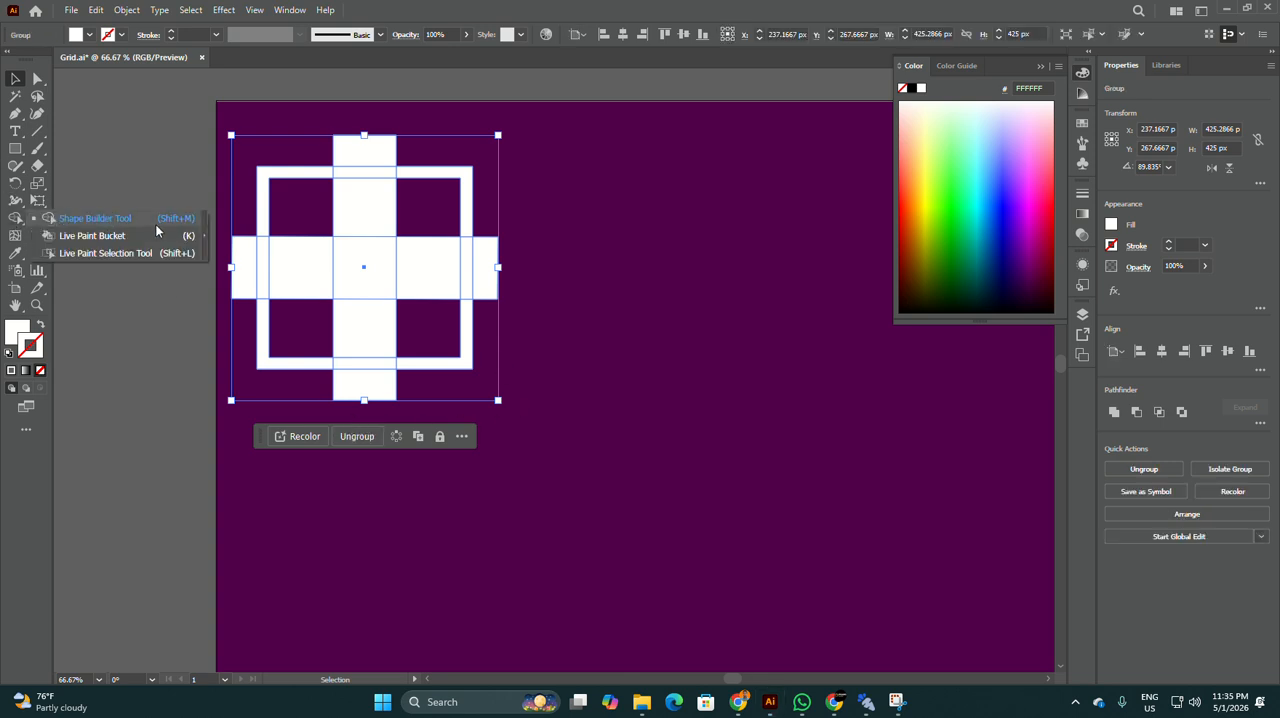
{"action": "left_click", "coordinate": [156, 225]}
{"action": "key", "text": "ctrl+1"}
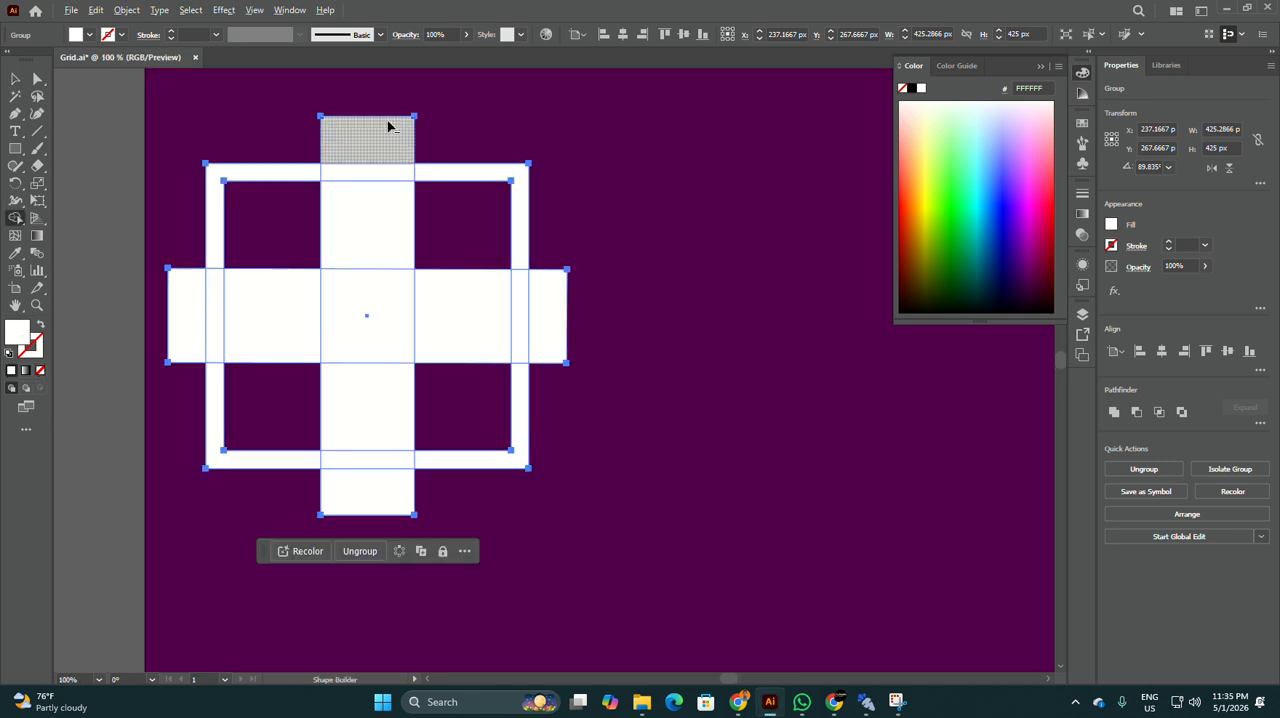
{"action": "mouse_move", "coordinate": [386, 119]}
{"action": "left_mouse_down"}
{"action": "mouse_move", "coordinate": [367, 292]}
{"action": "mouse_move", "coordinate": [463, 299]}
{"action": "left_mouse_up"}
{"action": "left_click_drag", "start_coordinate": [328, 299], "coordinate": [140, 295]}
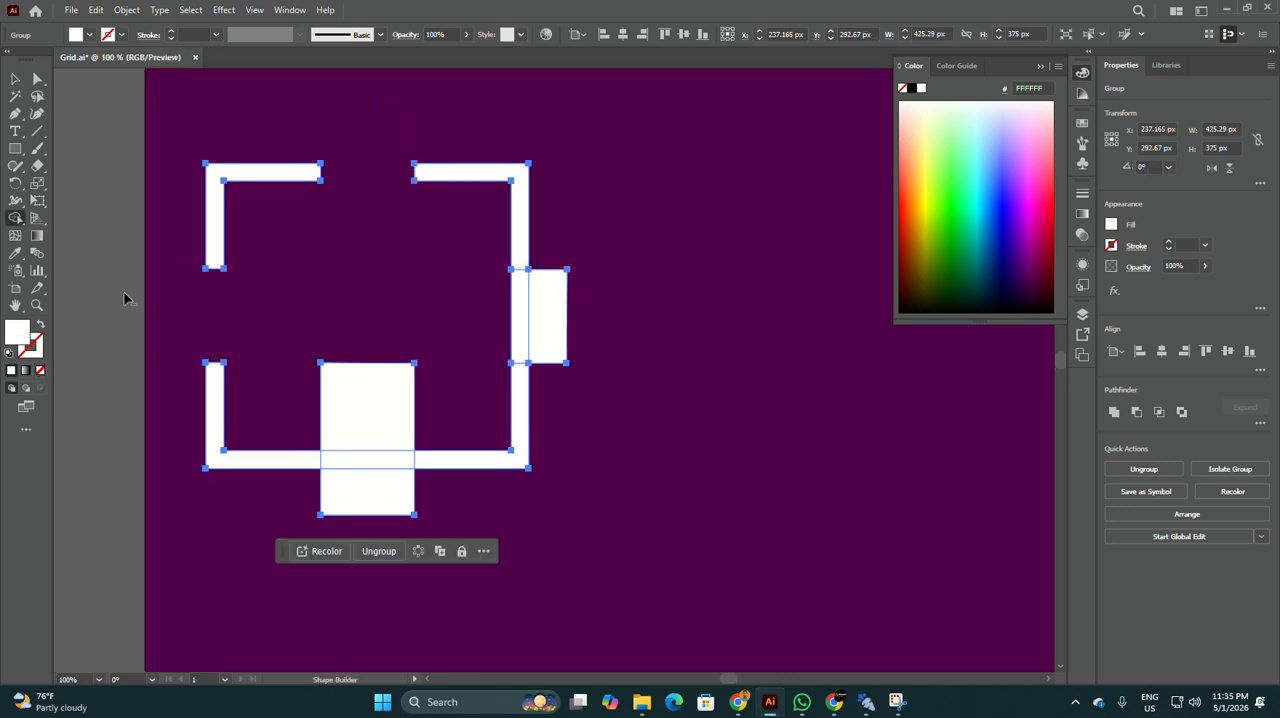
{"action": "left_click_drag", "start_coordinate": [352, 338], "coordinate": [380, 515]}
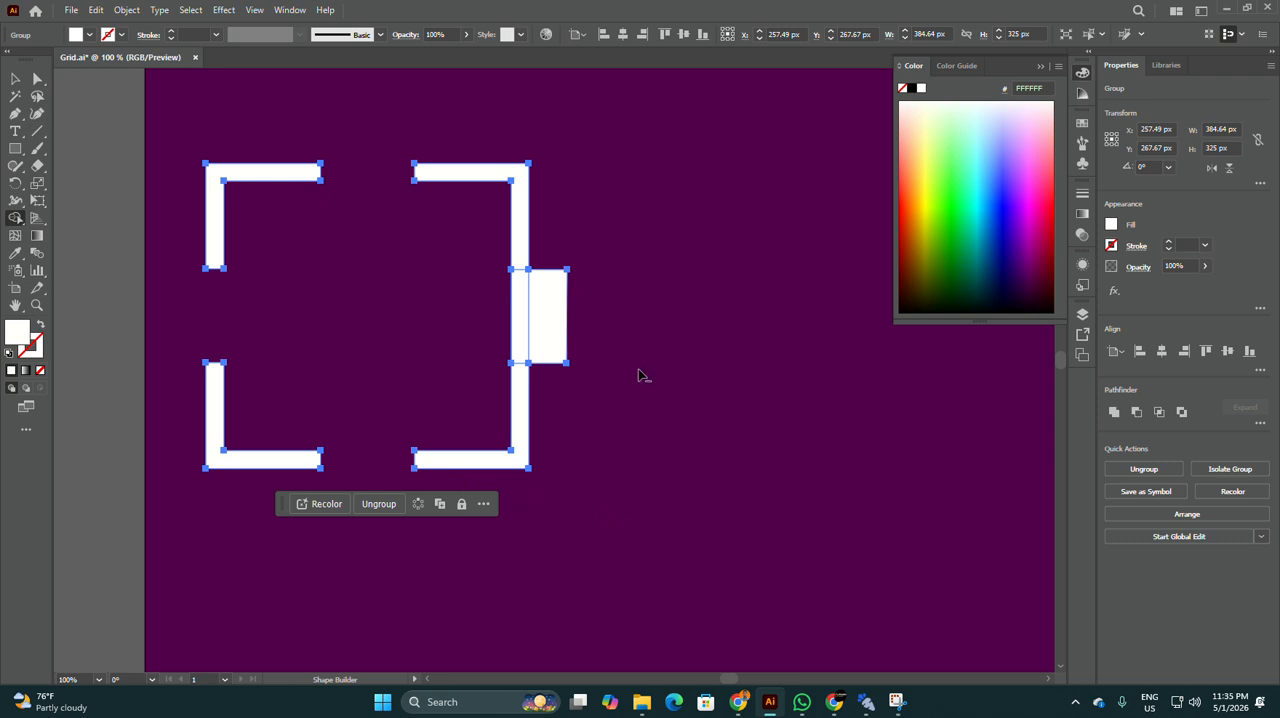
{"action": "left_click_drag", "start_coordinate": [612, 318], "coordinate": [420, 313]}
{"action": "left_click", "coordinate": [15, 78]}
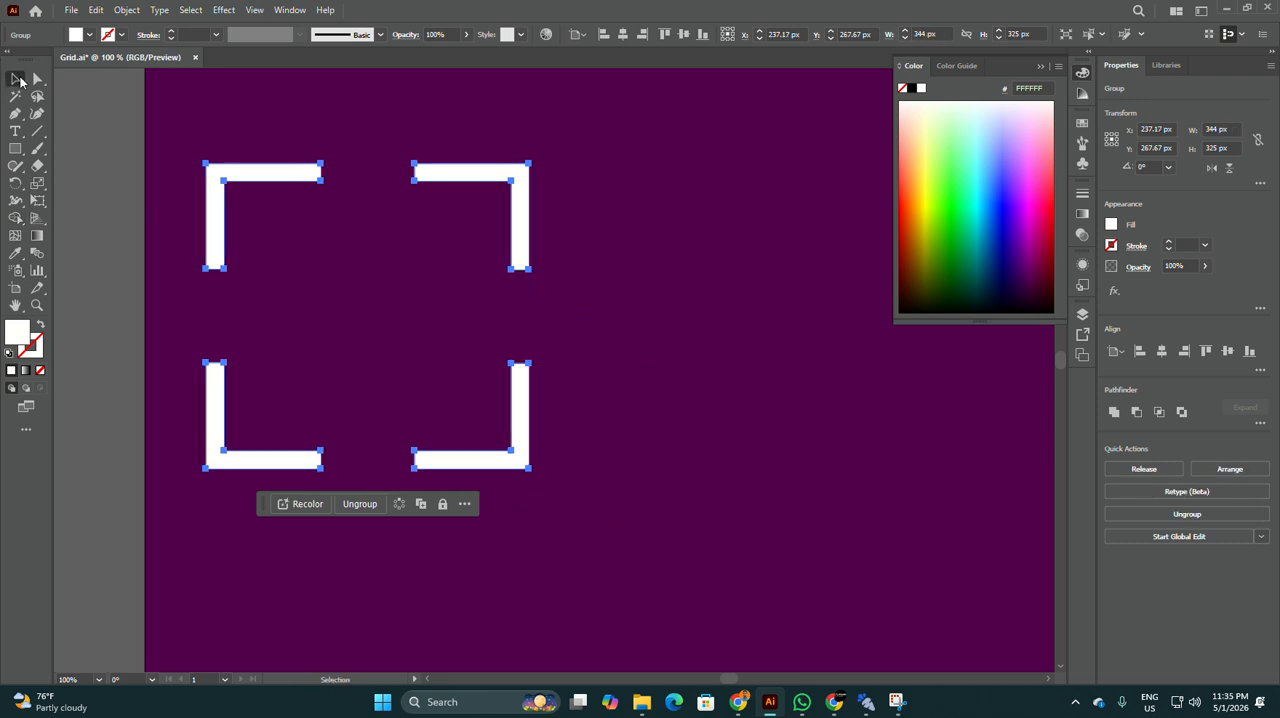
{"action": "left_click", "coordinate": [72, 214]}
Step: Draw a rectangle about 173 × 148 px in the middle of the four corner brackets
{"action": "scroll", "coordinate": [302, 232], "scroll_direction": "down", "scroll_amount": 1}
{"action": "scroll", "coordinate": [287, 255], "scroll_direction": "up", "scroll_amount": 1}
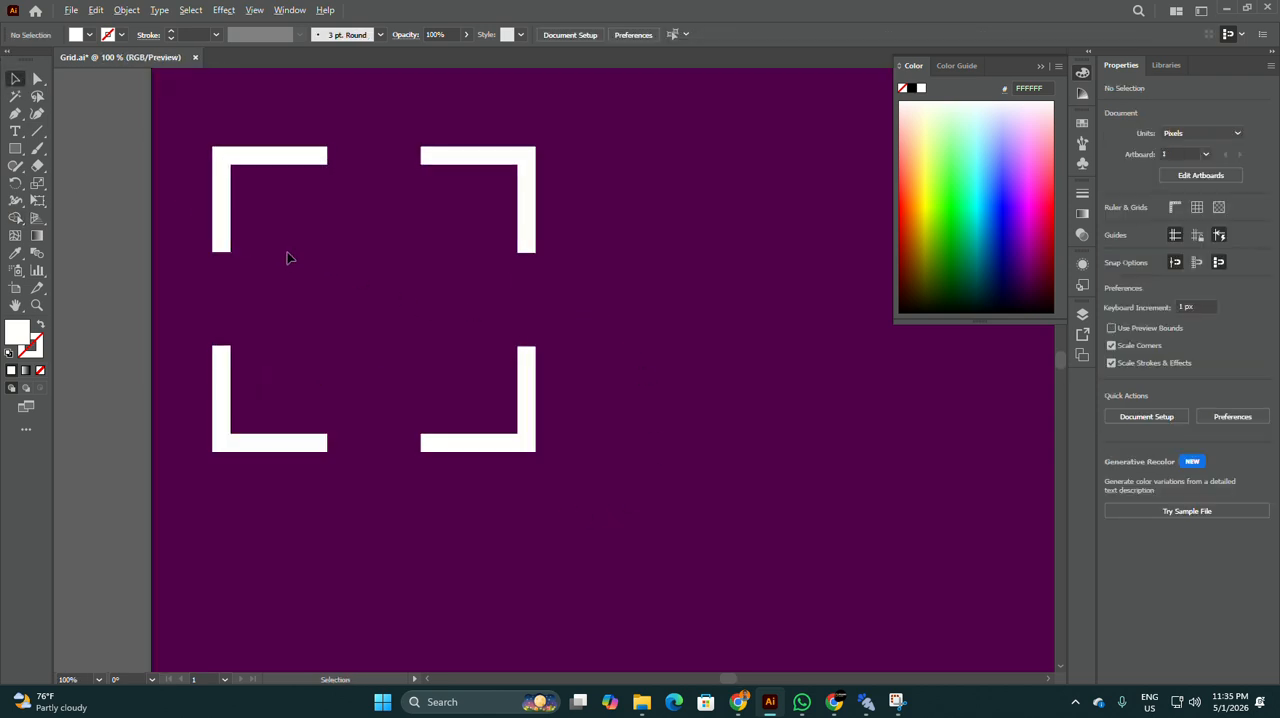
{"action": "right_click", "coordinate": [13, 150]}
{"action": "left_click", "coordinate": [66, 147]}
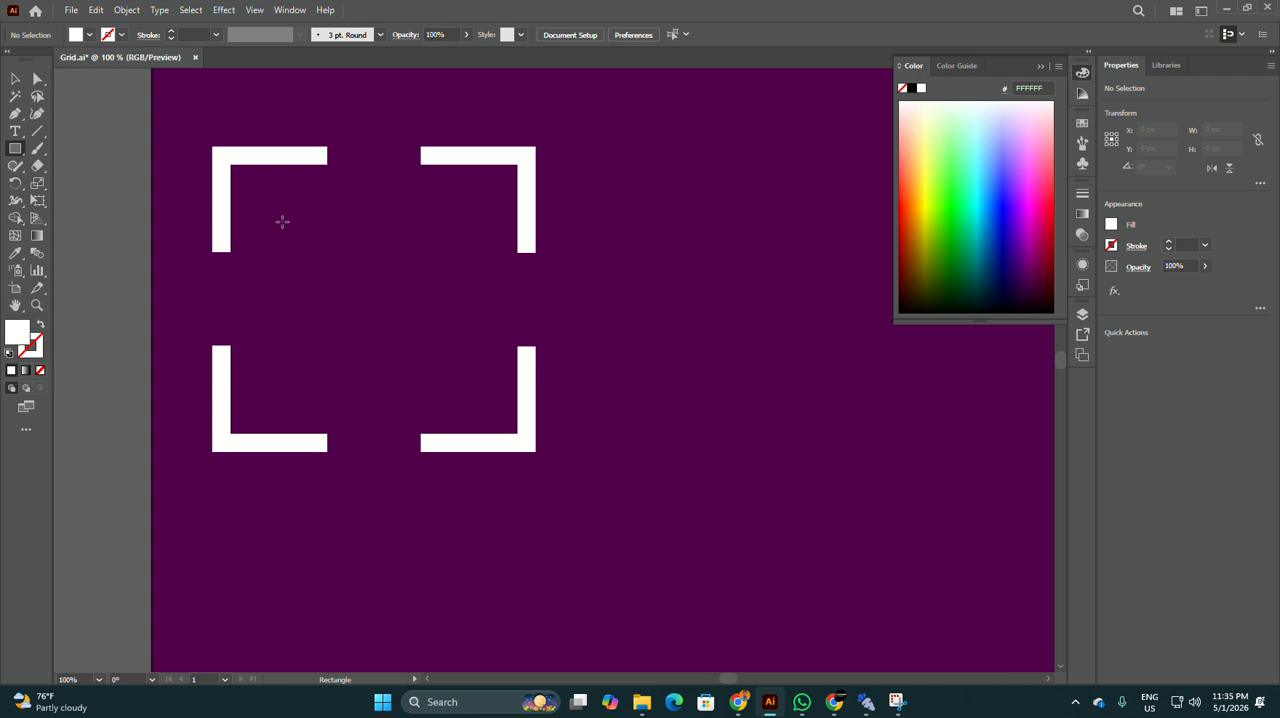
{"action": "left_click_drag", "start_coordinate": [294, 236], "coordinate": [457, 375]}
{"action": "left_click", "coordinate": [16, 79]}
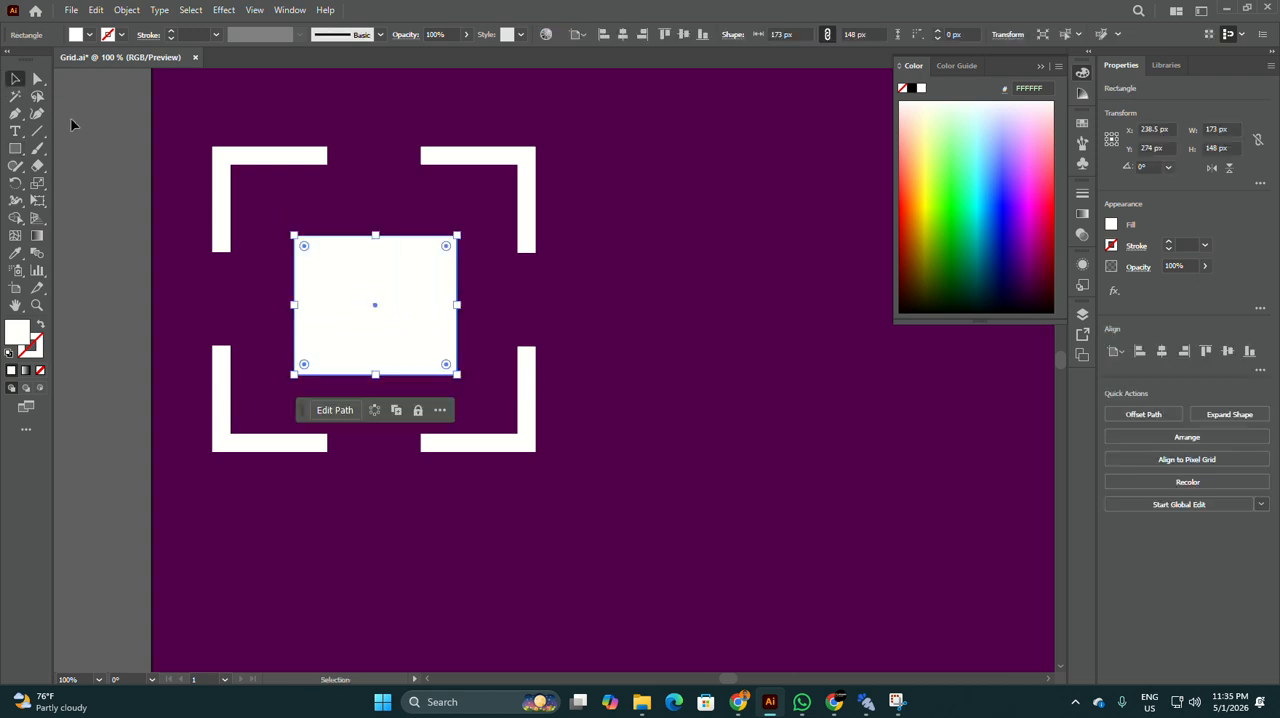
Step: Swap the inner rectangle's fill and stroke to leave a white outline, and set its stroke weight to 14 pt
{"action": "key", "text": "shift+x"}
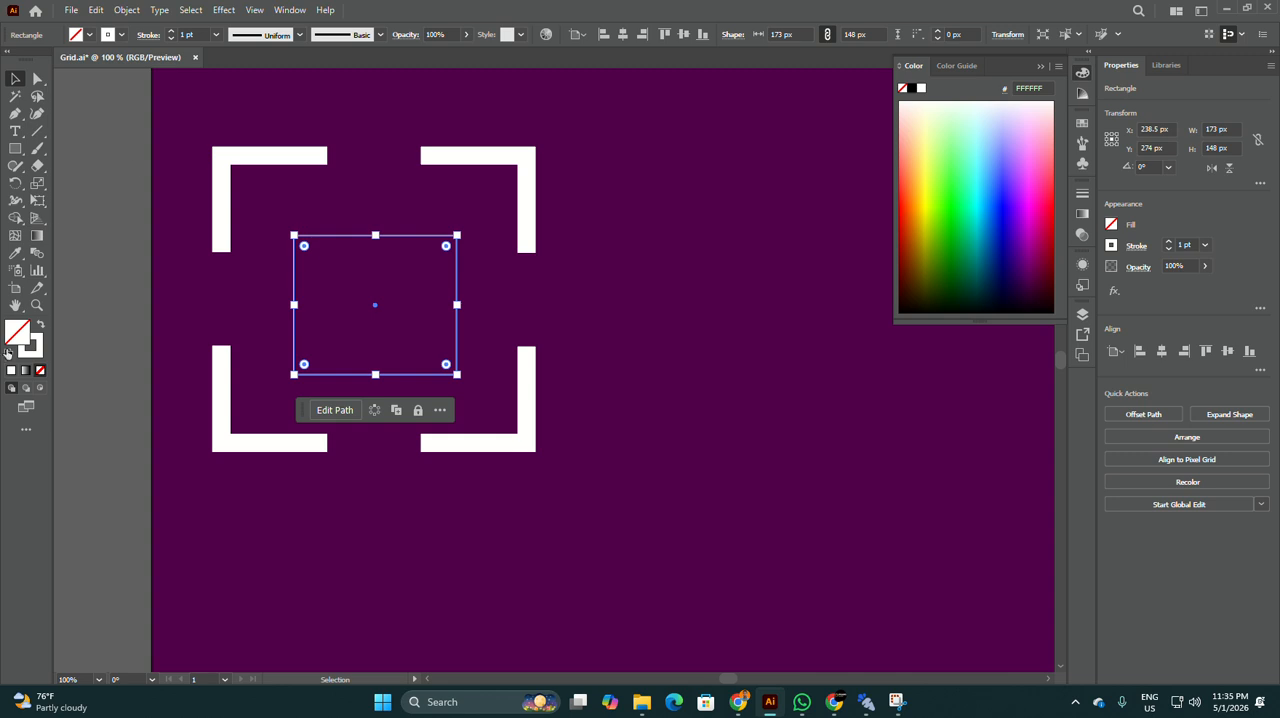
{"action": "left_click", "coordinate": [1184, 245]}
{"action": "type", "text": "15"}
{"action": "key", "text": "Return"}
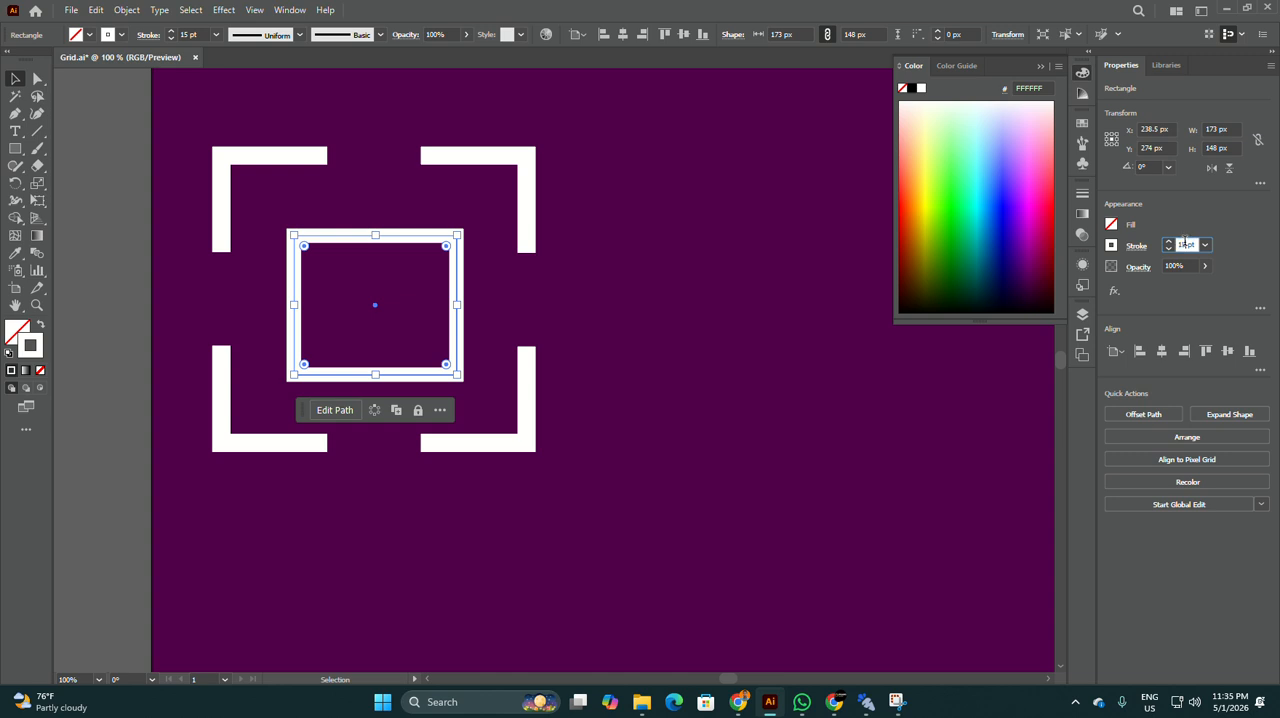
{"action": "key", "text": "Down"}
{"action": "left_click", "coordinate": [15, 78]}
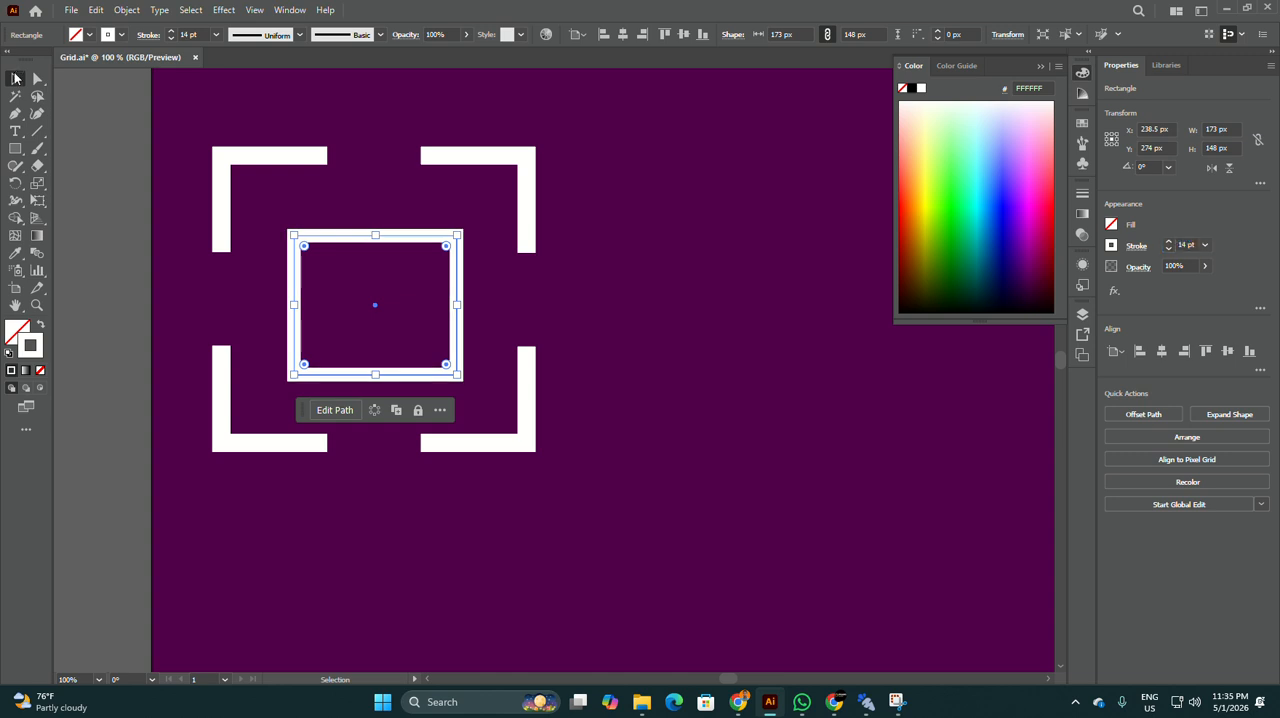
{"action": "left_click", "coordinate": [64, 189]}
Step: Align the inner rectangle and the corner brackets to each other's horizontal and vertical centres
{"action": "scroll", "coordinate": [408, 243], "scroll_direction": "up", "scroll_amount": 1}
{"action": "scroll", "coordinate": [408, 243], "scroll_direction": "up", "scroll_amount": 1}
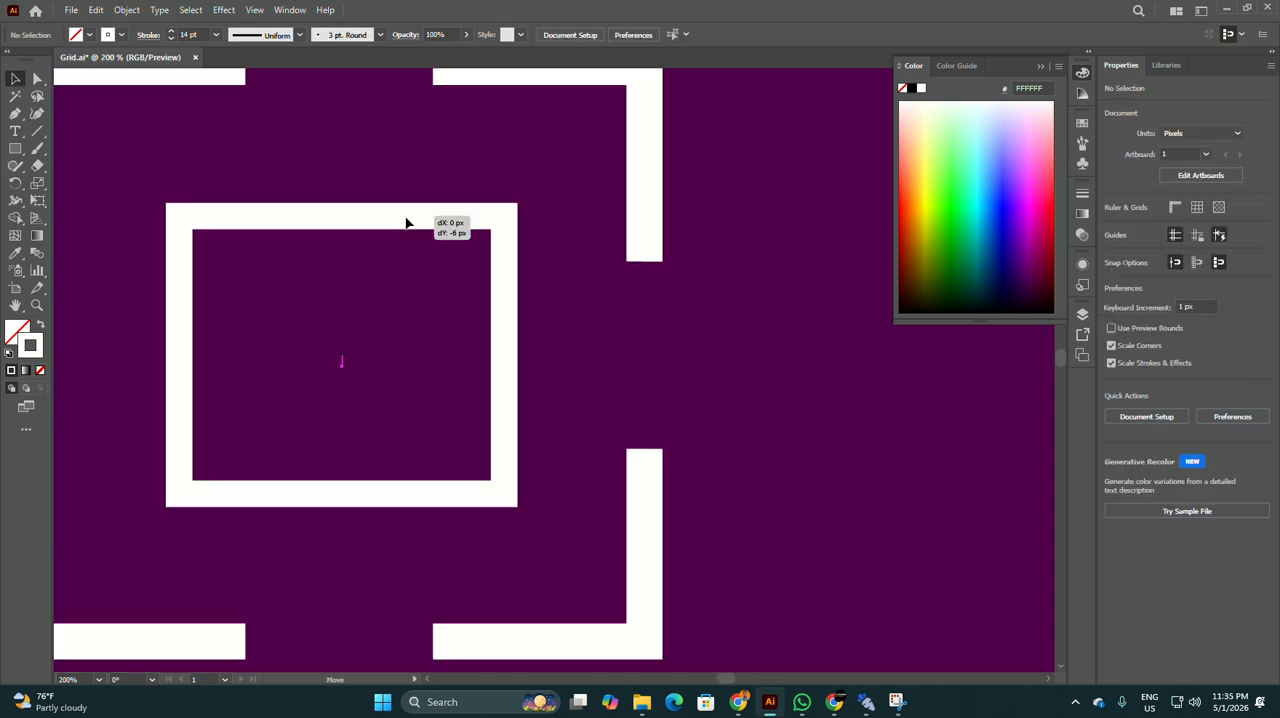
{"action": "left_click", "coordinate": [408, 218]}
{"action": "scroll", "coordinate": [455, 215], "scroll_direction": "down", "scroll_amount": 3}
{"action": "left_click", "coordinate": [585, 253]}
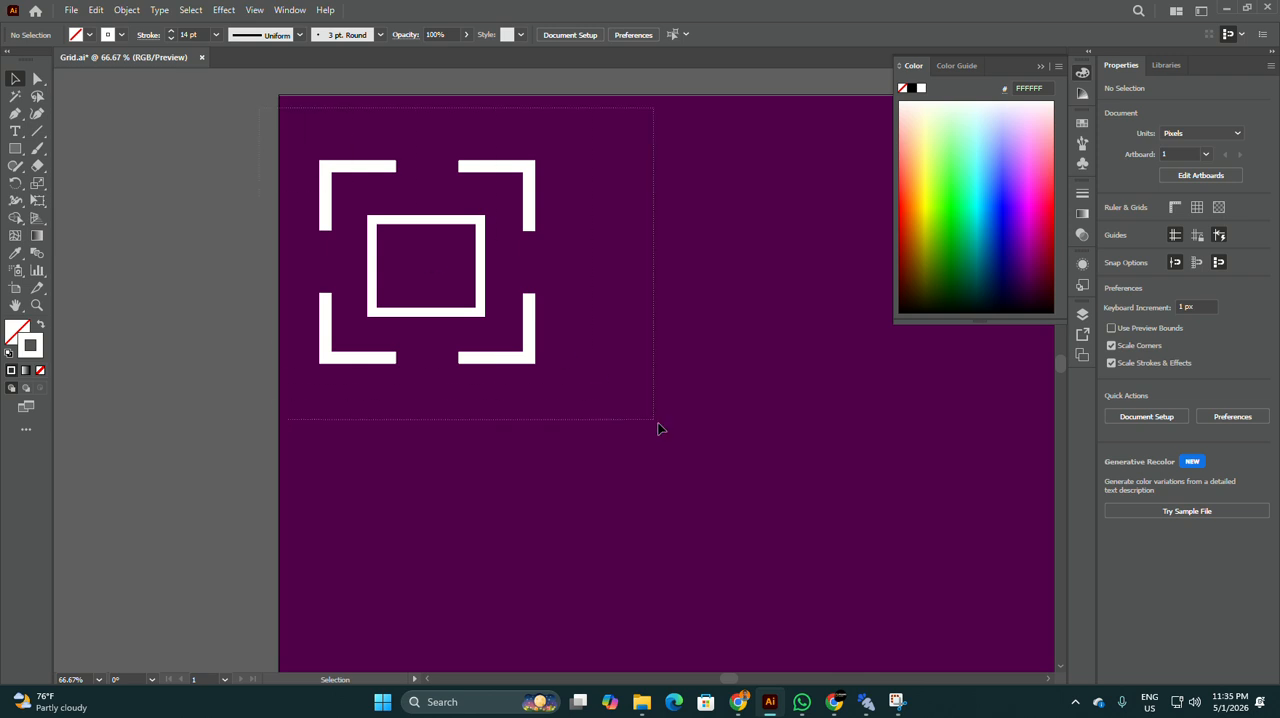
{"action": "left_click_drag", "start_coordinate": [658, 428], "coordinate": [683, 440]}
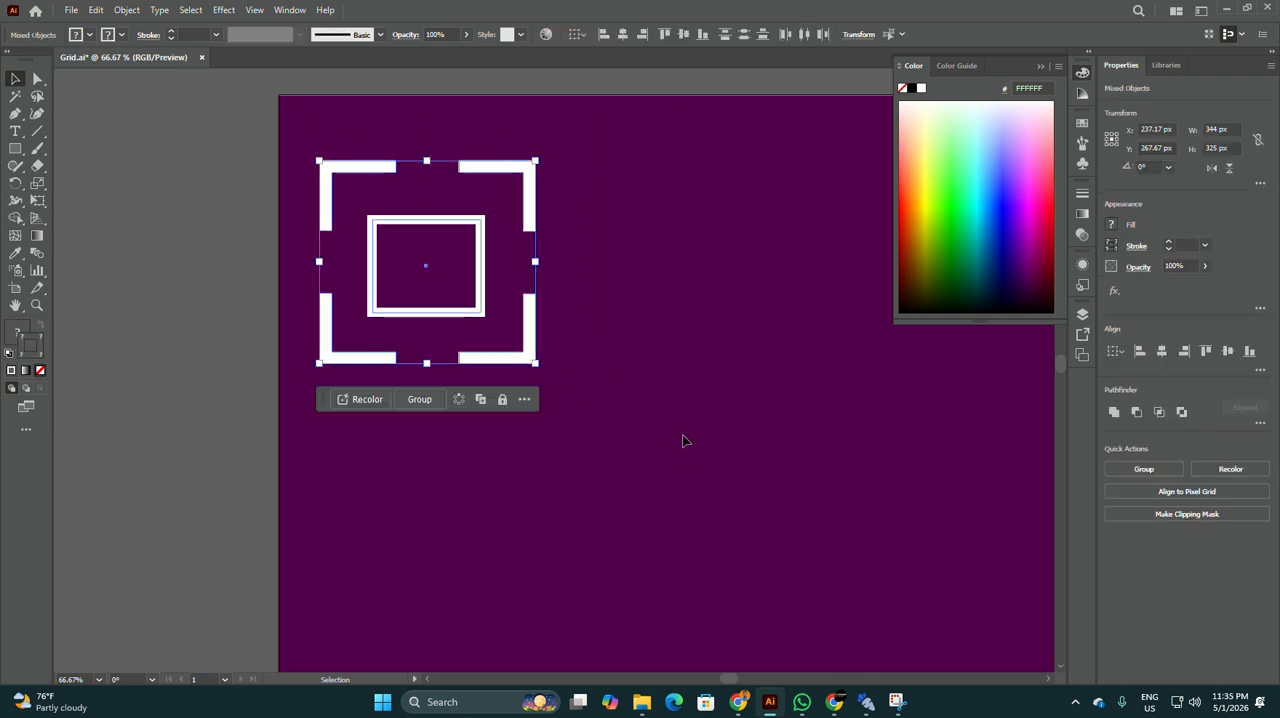
{"action": "left_click", "coordinate": [1162, 351]}
{"action": "left_click", "coordinate": [667, 243]}
{"action": "scroll", "coordinate": [630, 250], "scroll_direction": "up", "scroll_amount": 1}
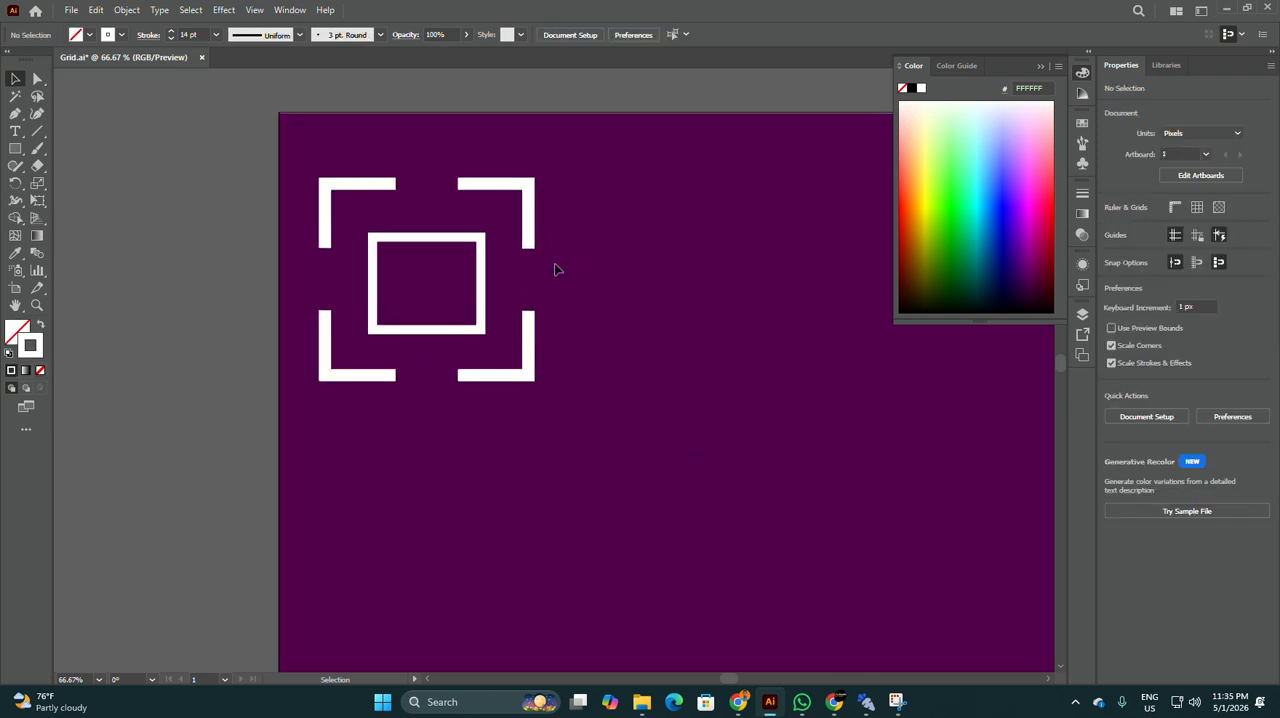
{"action": "left_click_drag", "start_coordinate": [321, 149], "coordinate": [754, 551]}
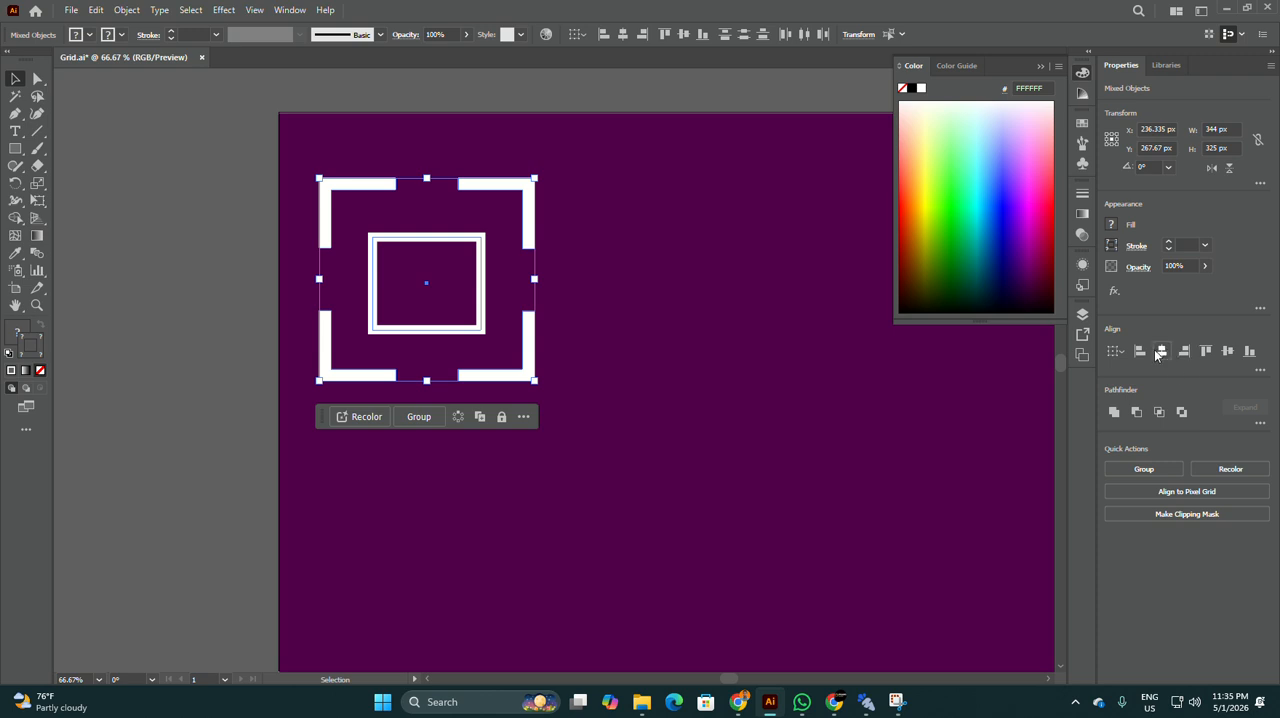
{"action": "left_click", "coordinate": [1227, 351]}
{"action": "left_click", "coordinate": [645, 258]}
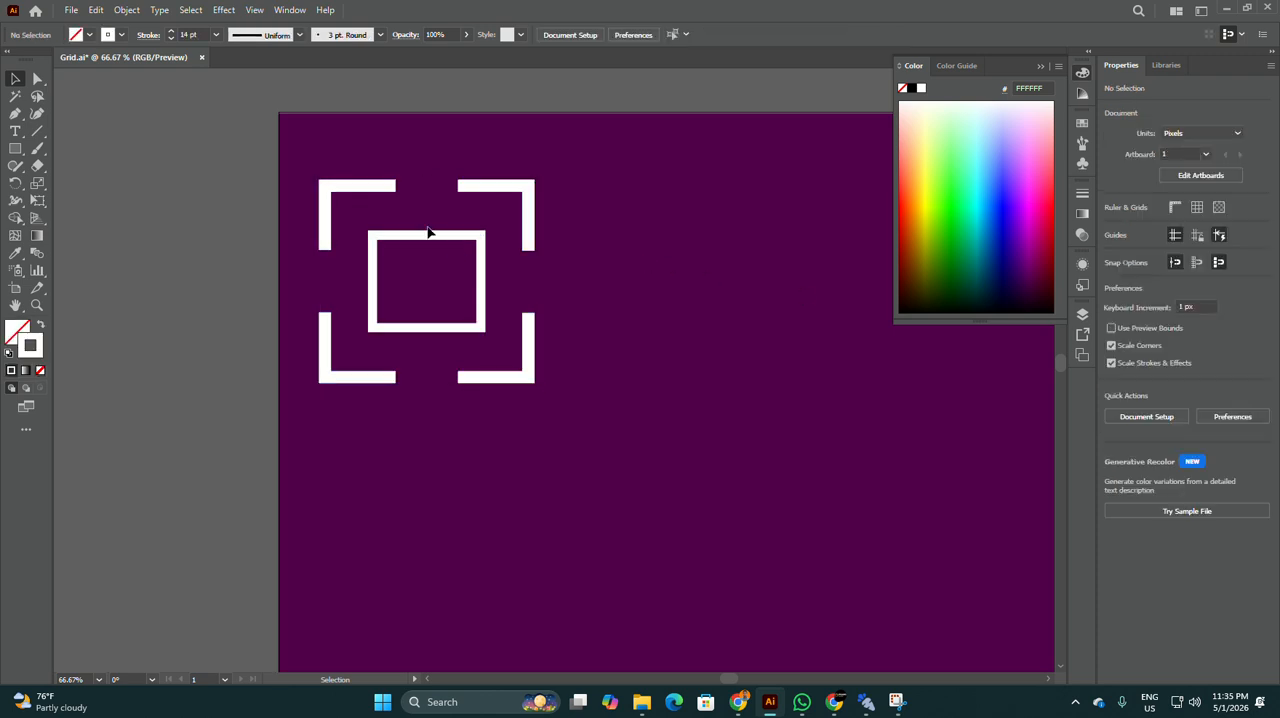
Step: Group the four brackets with the inner rectangle and place a copy of the group directly beside it on the right
{"action": "left_click_drag", "start_coordinate": [296, 141], "coordinate": [746, 550]}
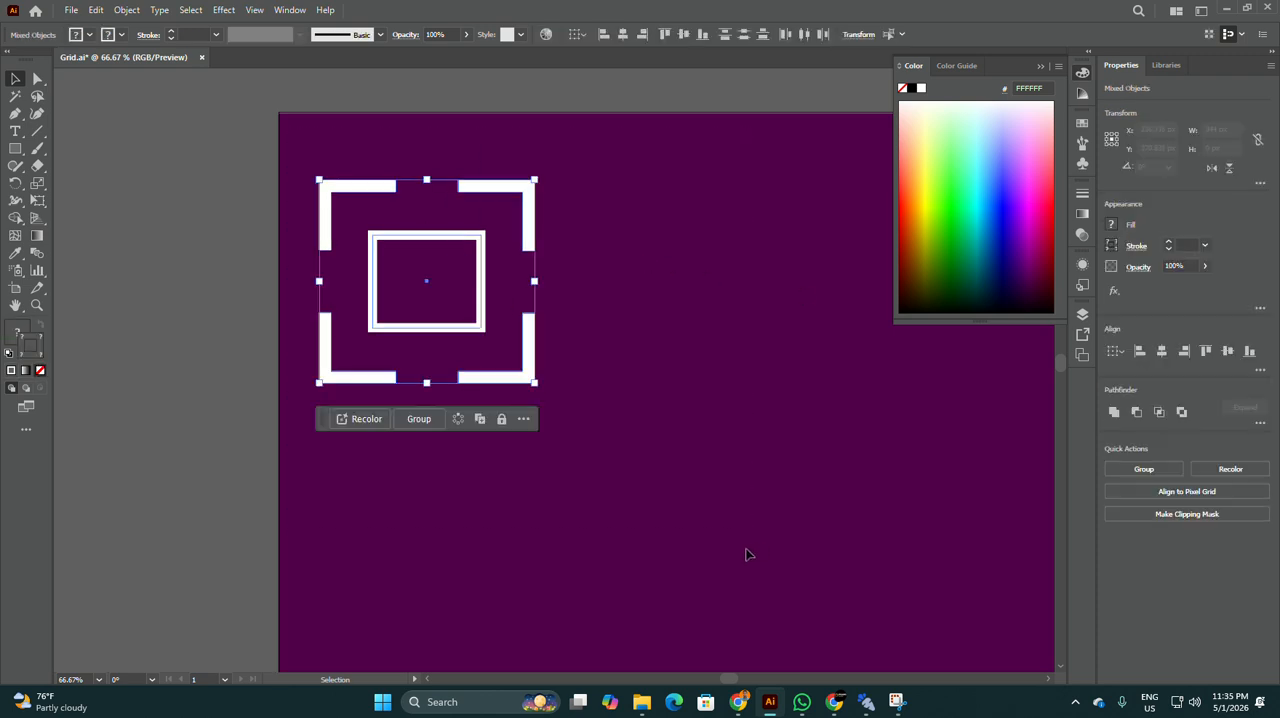
{"action": "left_click", "coordinate": [420, 418]}
{"action": "left_click", "coordinate": [634, 354]}
{"action": "scroll", "coordinate": [406, 286], "scroll_direction": "down", "scroll_amount": 1}
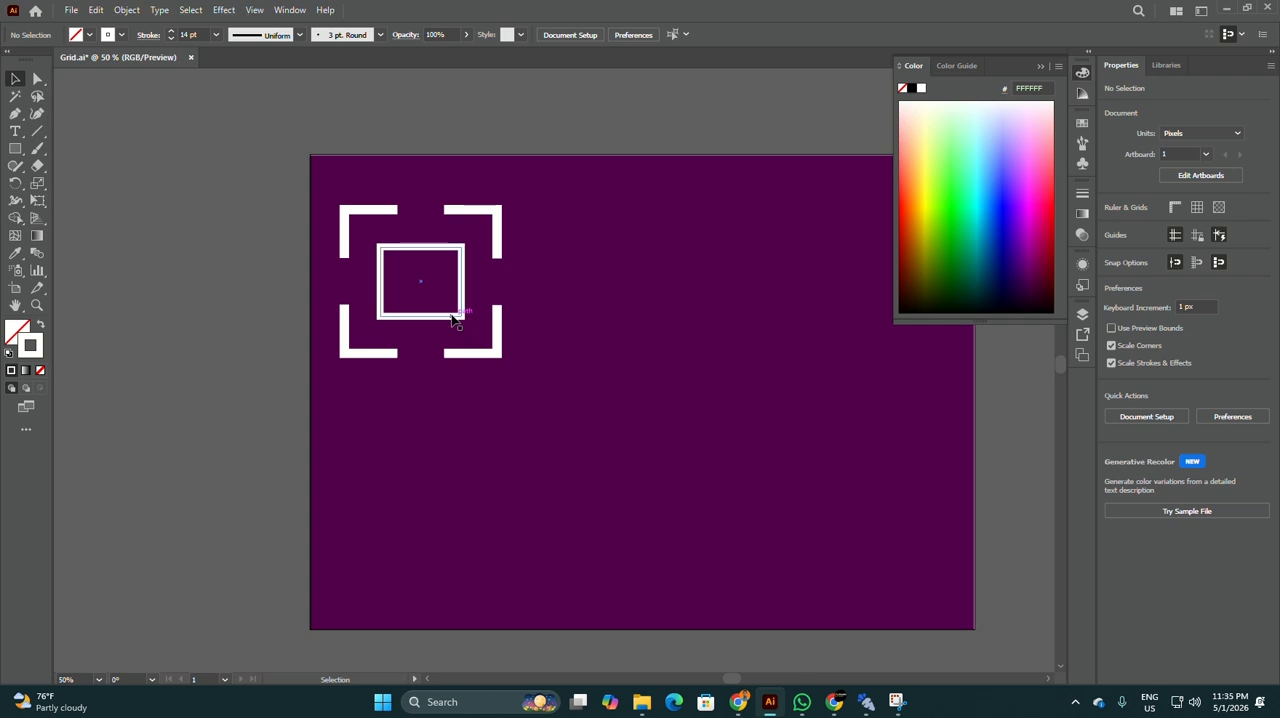
{"action": "left_click_drag", "start_coordinate": [453, 318], "coordinate": [627, 322], "text": "alt"}
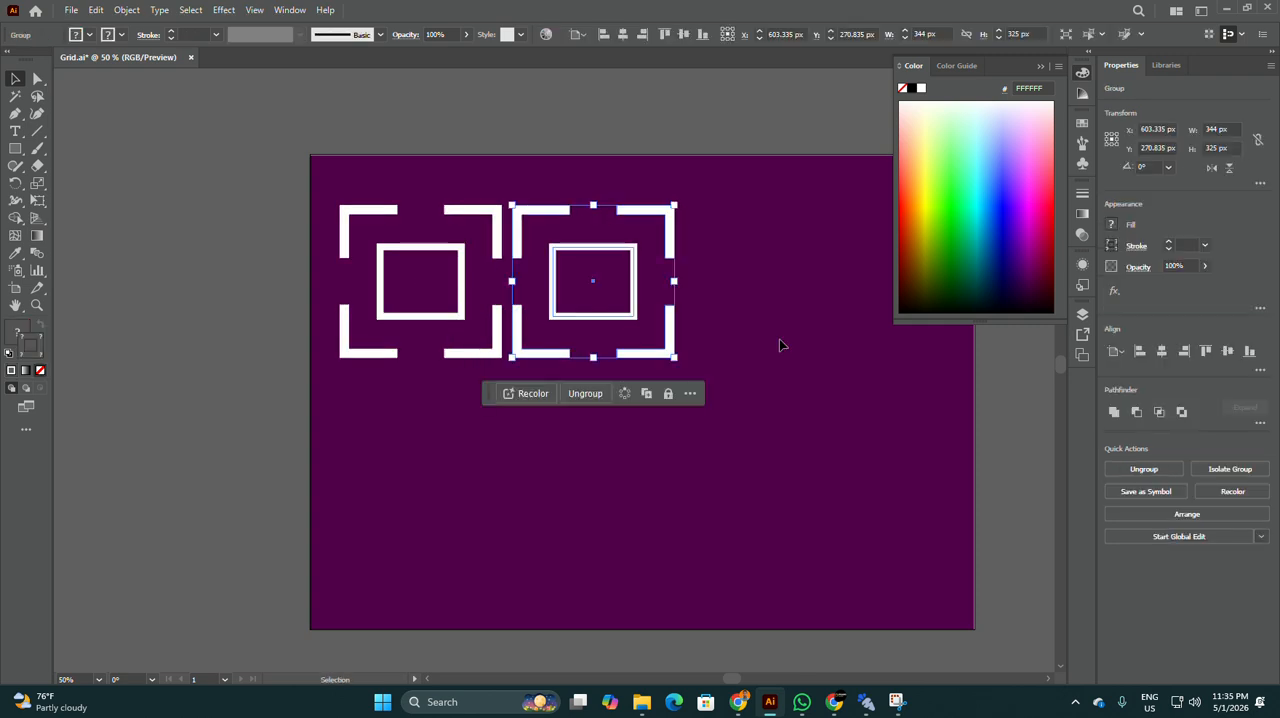
Step: Scale both icons down together to about 437 × 200 px overall
{"action": "scroll", "coordinate": [778, 320], "scroll_direction": "down", "scroll_amount": 1}
{"action": "left_click", "coordinate": [776, 286]}
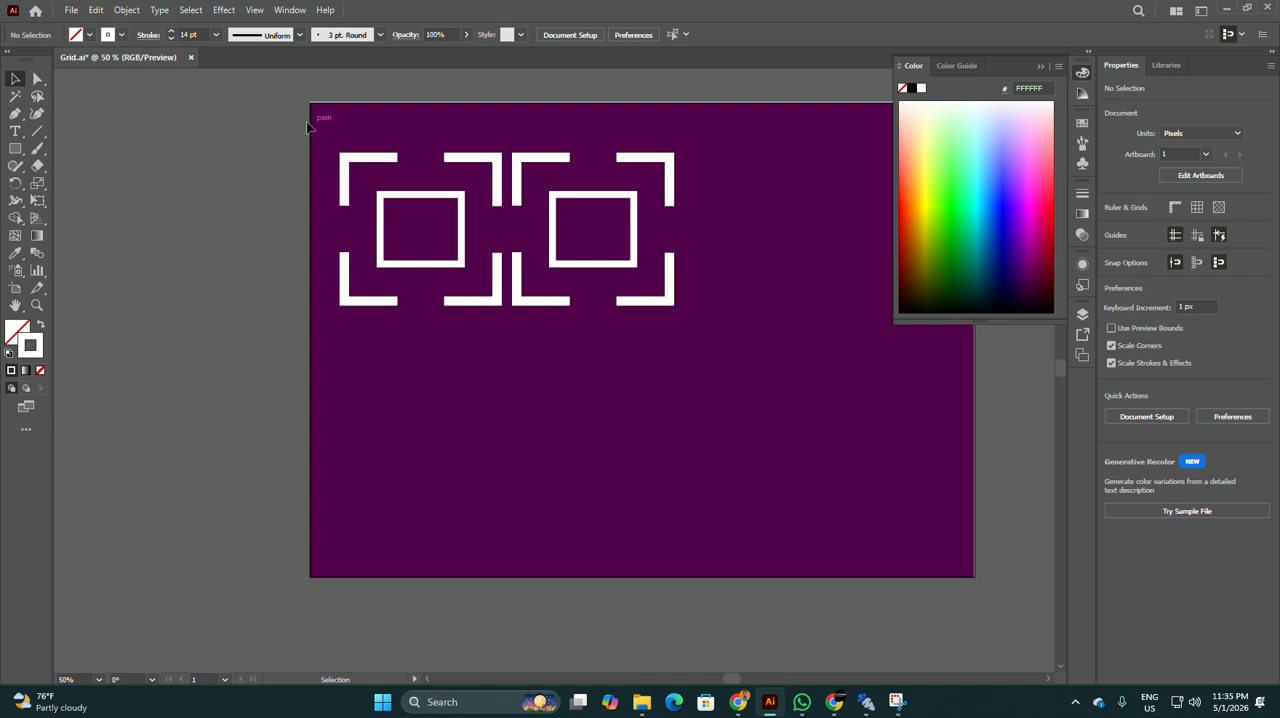
{"action": "left_click_drag", "start_coordinate": [312, 123], "coordinate": [767, 370]}
{"action": "left_click", "coordinate": [519, 348]}
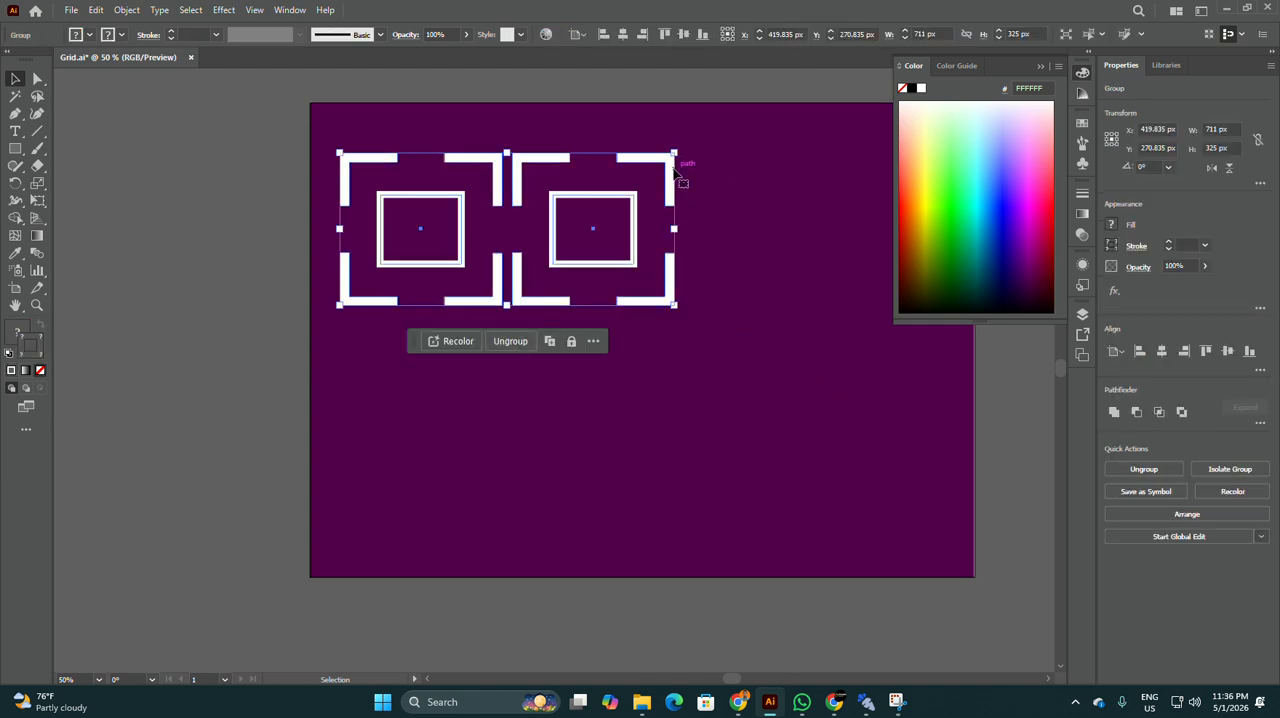
{"action": "left_click_drag", "start_coordinate": [675, 152], "coordinate": [605, 180]}
{"action": "scroll", "coordinate": [526, 278], "scroll_direction": "up", "scroll_amount": 1, "text": "alt"}
{"action": "left_click", "coordinate": [551, 209]}
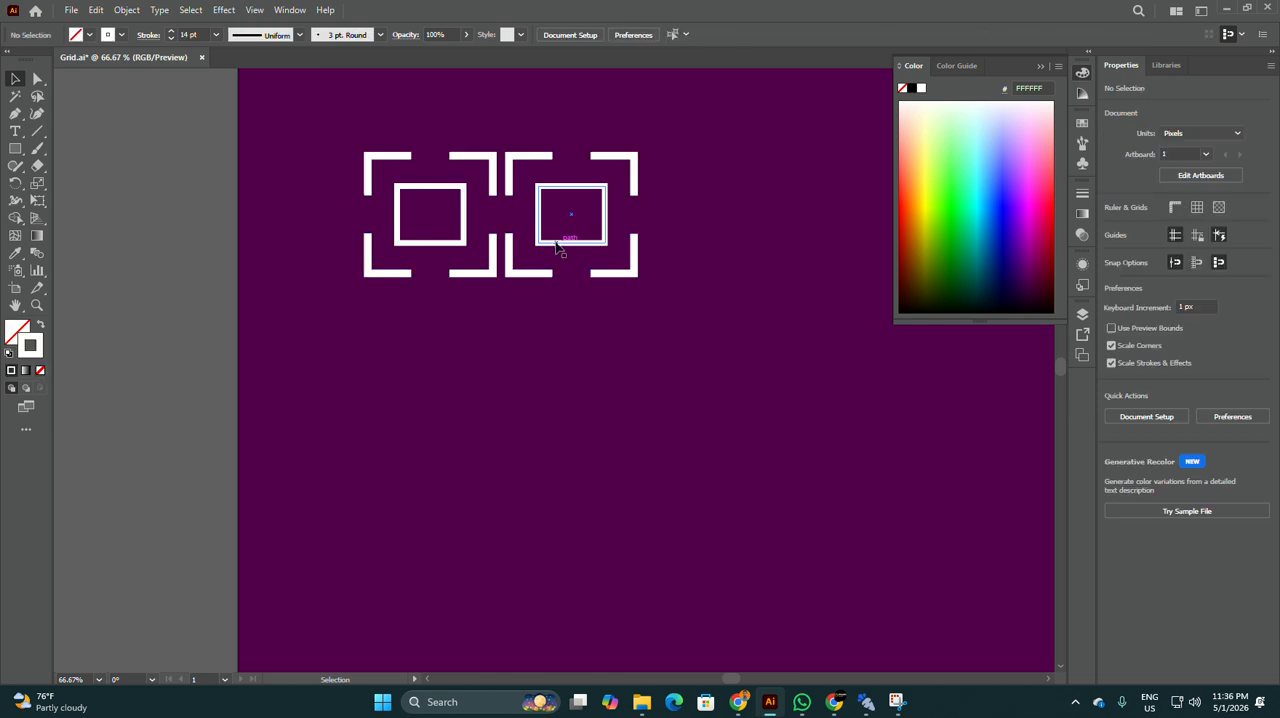
{"action": "left_click", "coordinate": [551, 243]}
{"action": "double_click", "coordinate": [551, 243]}
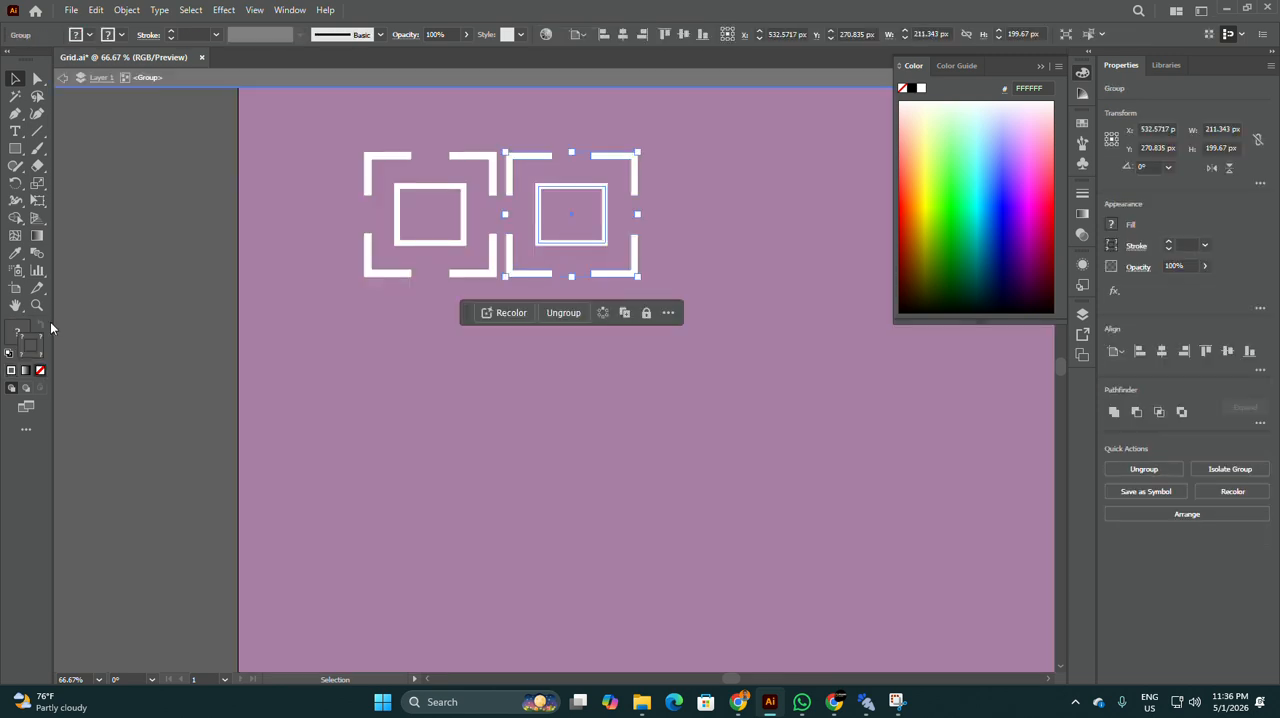
{"action": "left_click", "coordinate": [646, 88]}
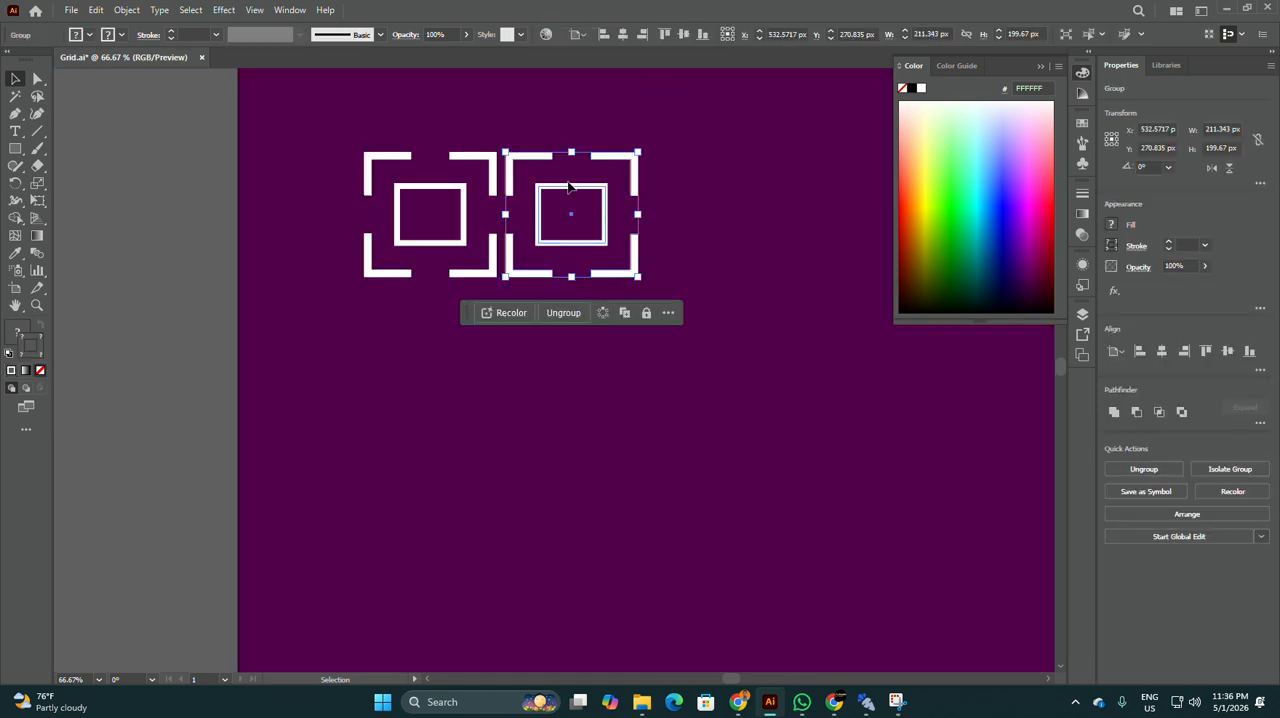
Step: Expand both icons so that their strokes become filled shapes
{"action": "left_click_drag", "start_coordinate": [351, 119], "coordinate": [829, 369]}
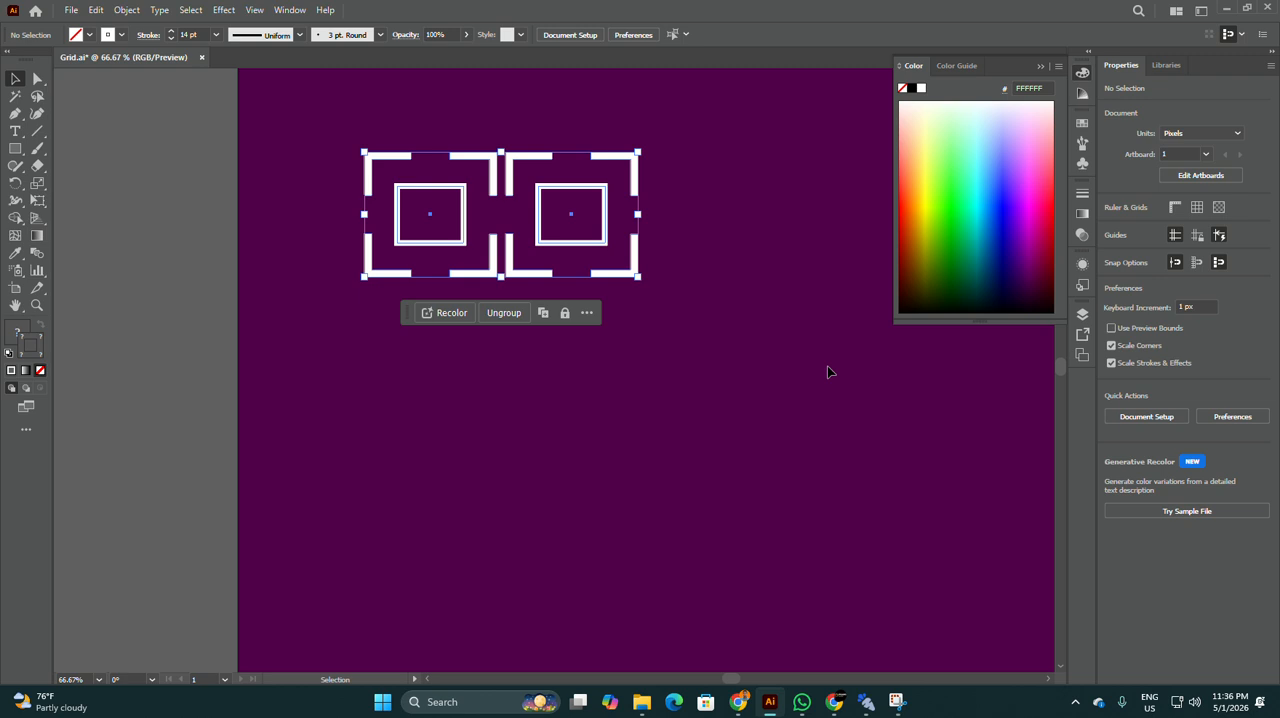
{"action": "left_click", "coordinate": [126, 10]}
{"action": "left_click", "coordinate": [185, 203]}
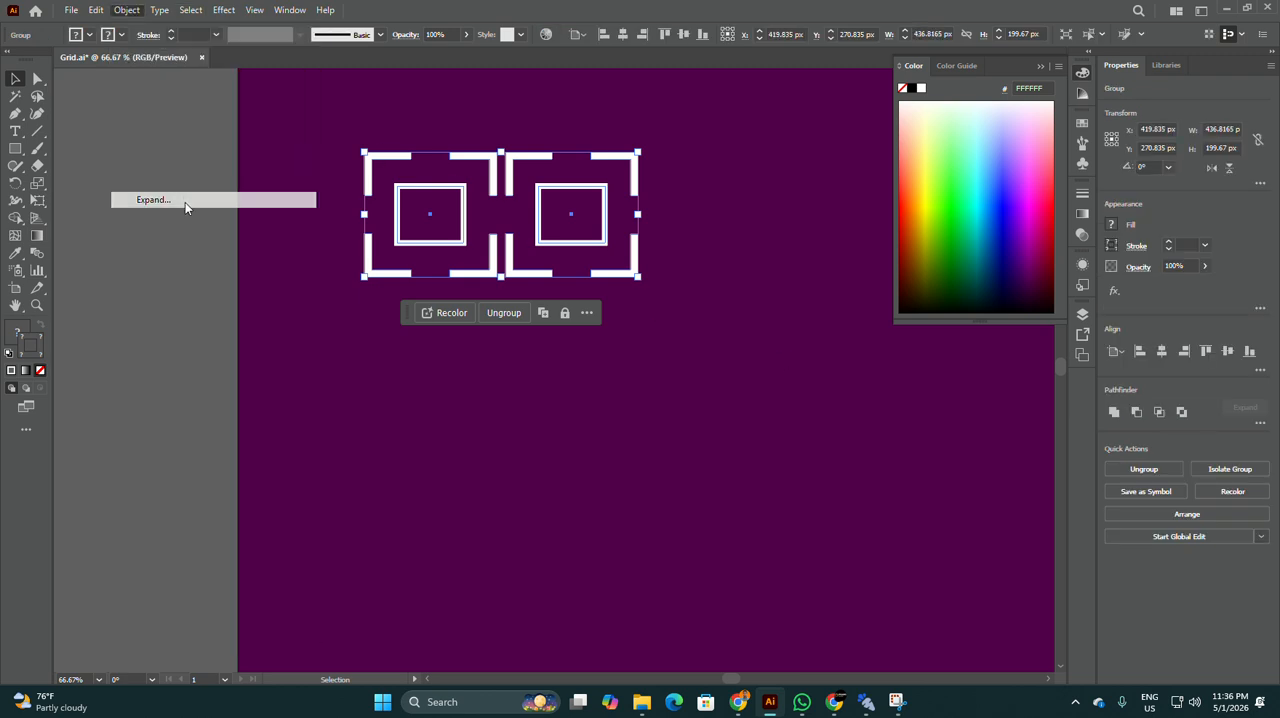
{"action": "left_click", "coordinate": [602, 430]}
{"action": "left_click", "coordinate": [598, 250]}
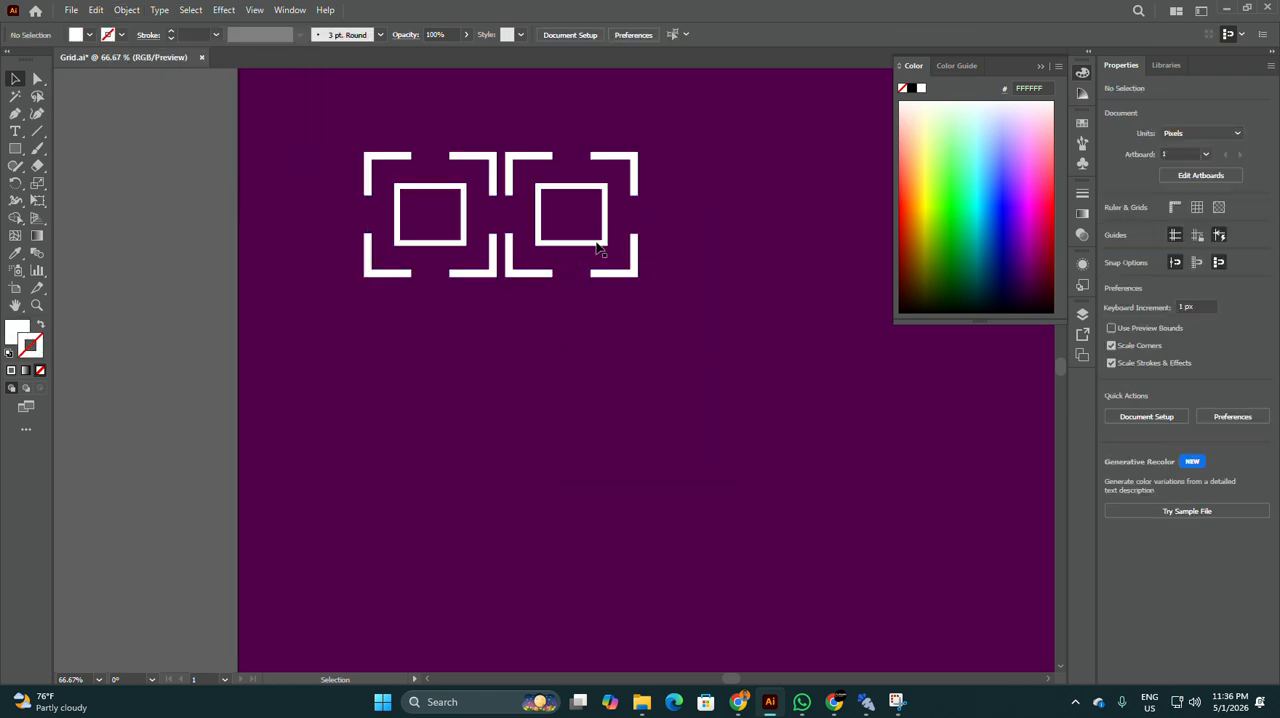
Step: Change the right icon's fill to the light blue 0BB0F9
{"action": "scroll", "coordinate": [598, 250], "scroll_direction": "up", "scroll_amount": 2}
{"action": "scroll", "coordinate": [374, 317], "scroll_direction": "down", "scroll_amount": 1}
{"action": "scroll", "coordinate": [457, 331], "scroll_direction": "down", "scroll_amount": 2}
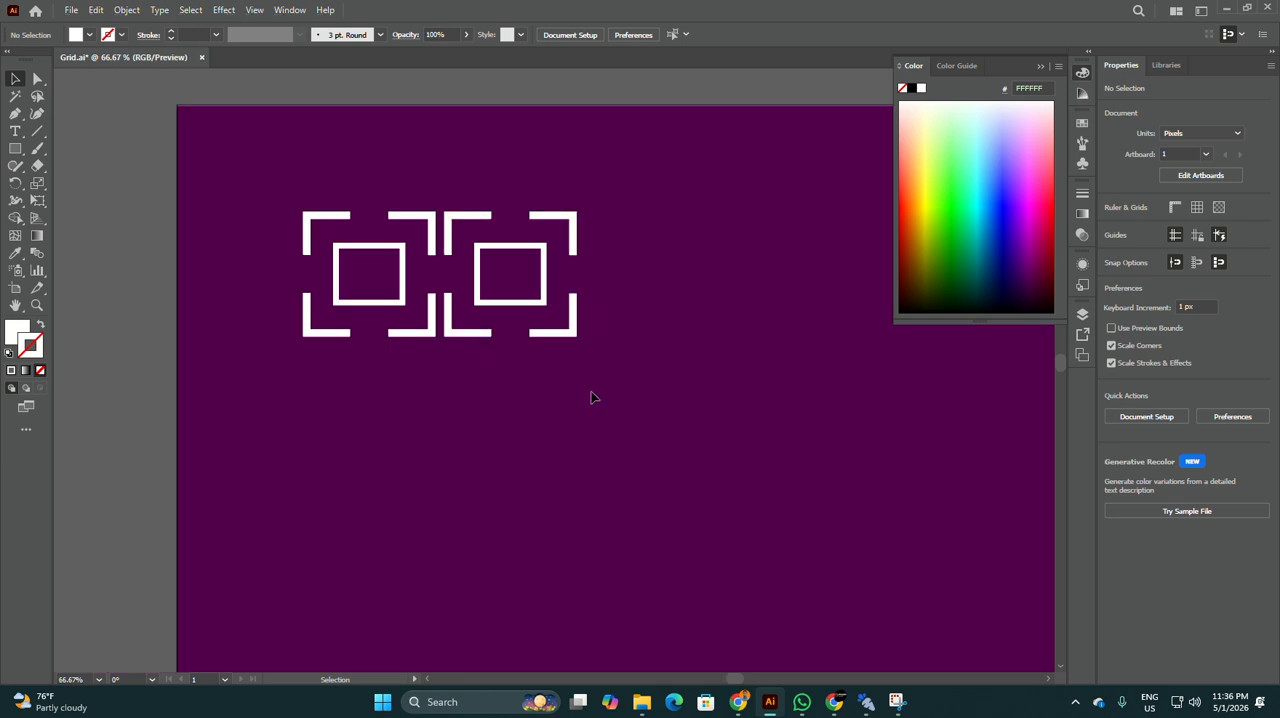
{"action": "left_click", "coordinate": [449, 216]}
{"action": "left_click", "coordinate": [443, 372]}
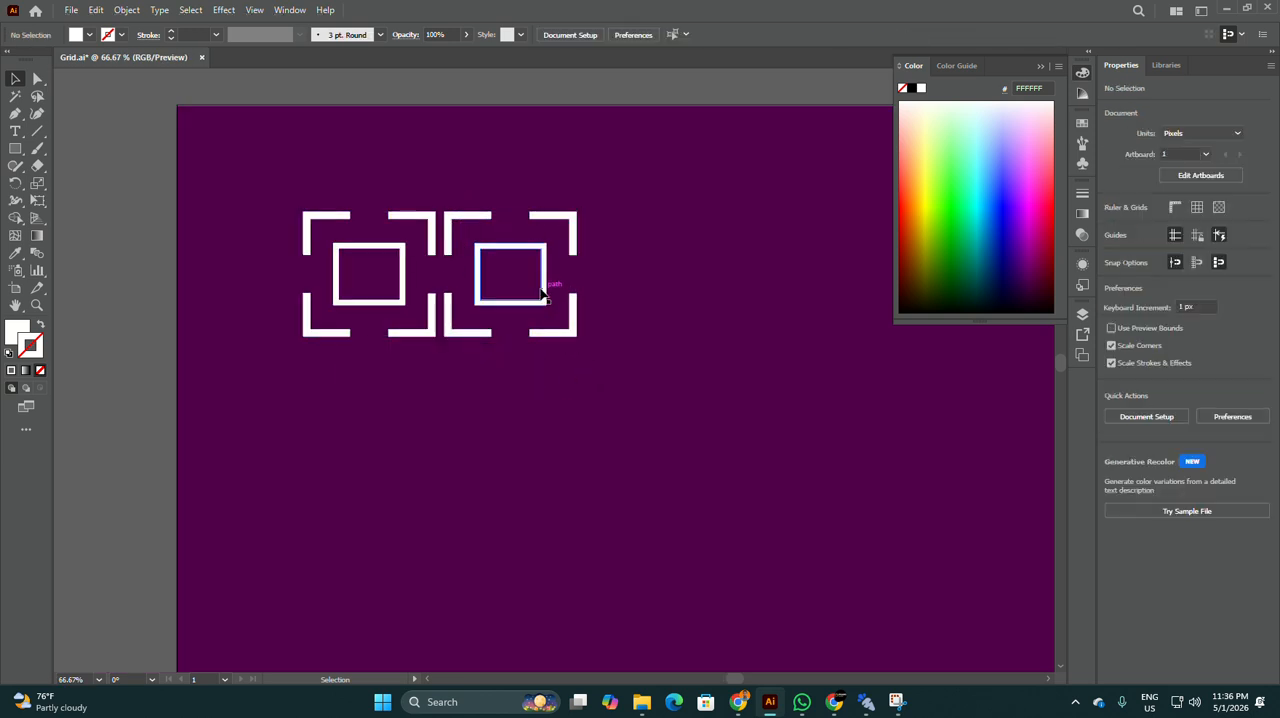
{"action": "left_click", "coordinate": [519, 305]}
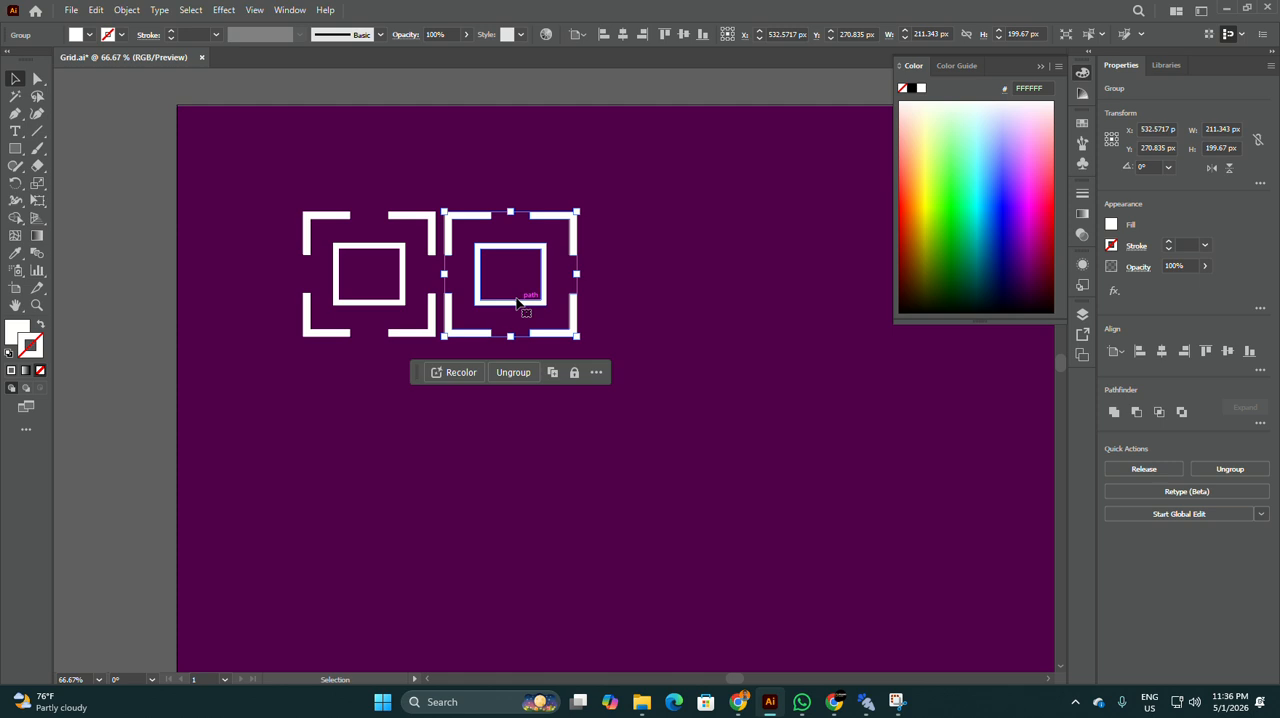
{"action": "double_click", "coordinate": [17, 331]}
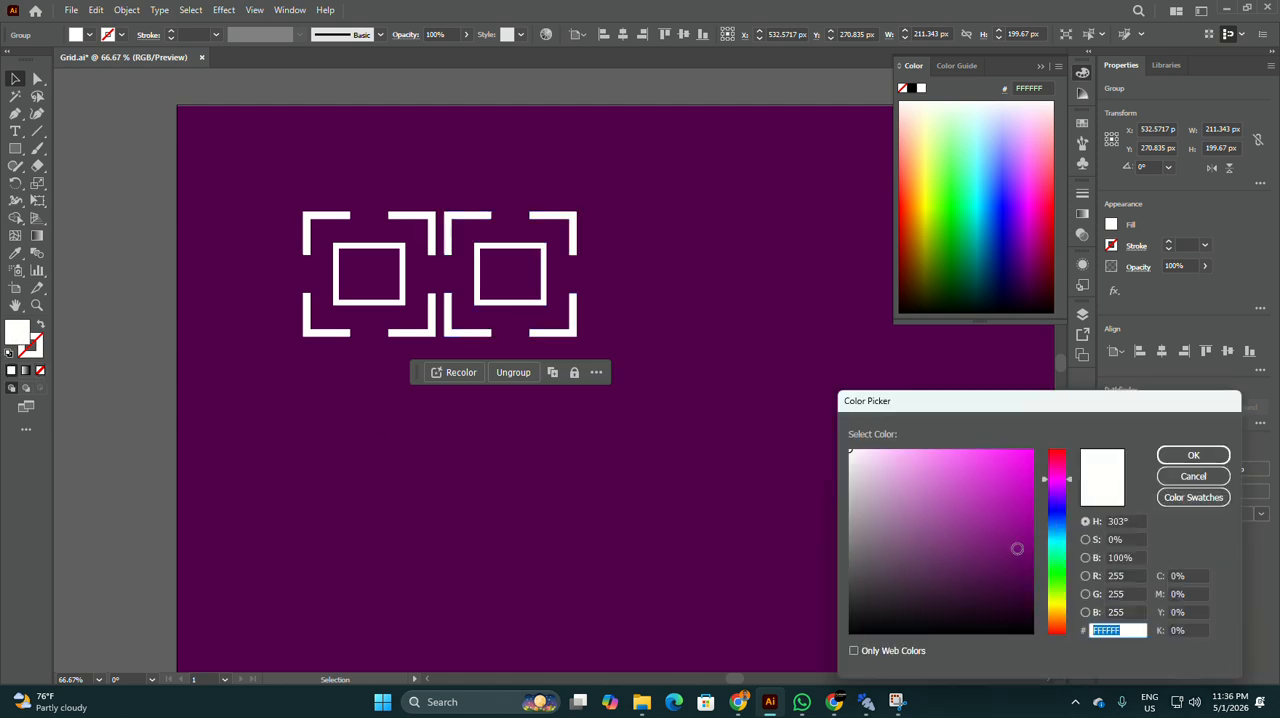
{"action": "mouse_move", "coordinate": [1024, 513]}
{"action": "left_mouse_down"}
{"action": "mouse_move", "coordinate": [1006, 486]}
{"action": "mouse_move", "coordinate": [997, 514]}
{"action": "left_mouse_up"}
{"action": "mouse_move", "coordinate": [1066, 484]}
{"action": "left_mouse_down"}
{"action": "mouse_move", "coordinate": [1058, 545]}
{"action": "mouse_move", "coordinate": [1012, 458]}
{"action": "mouse_move", "coordinate": [1026, 453]}
{"action": "left_mouse_up"}
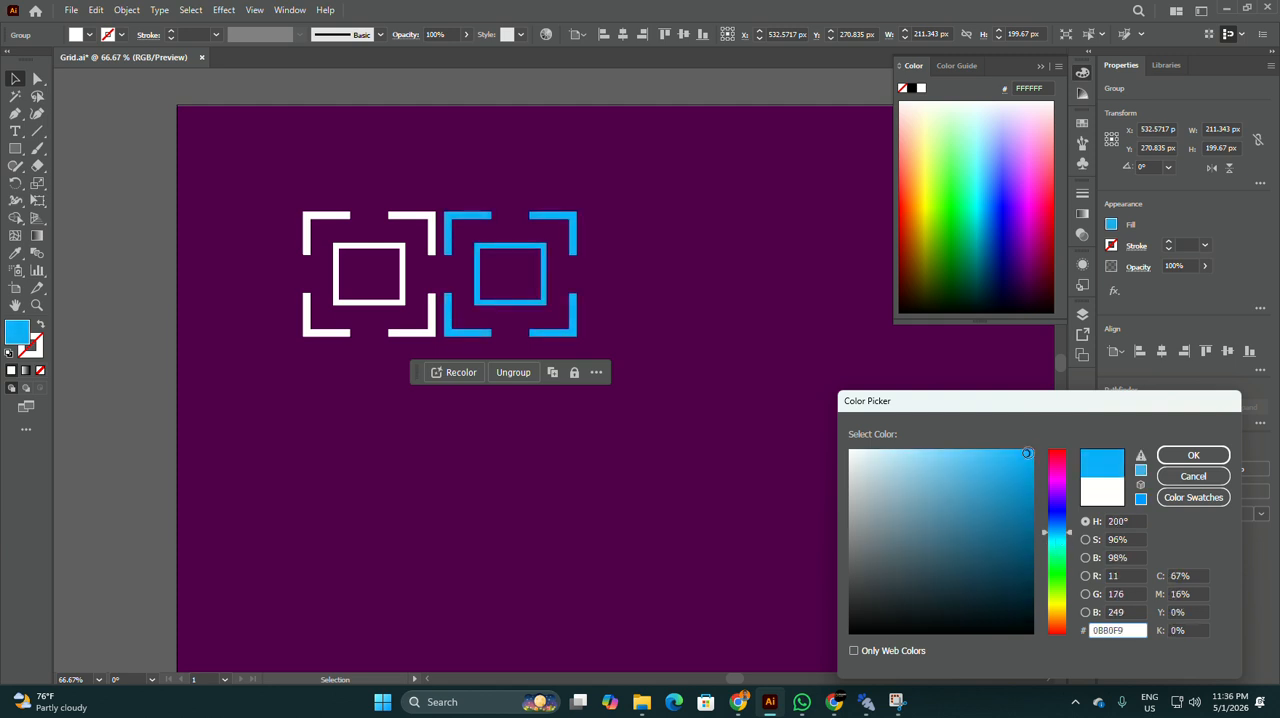
{"action": "left_click", "coordinate": [1193, 455]}
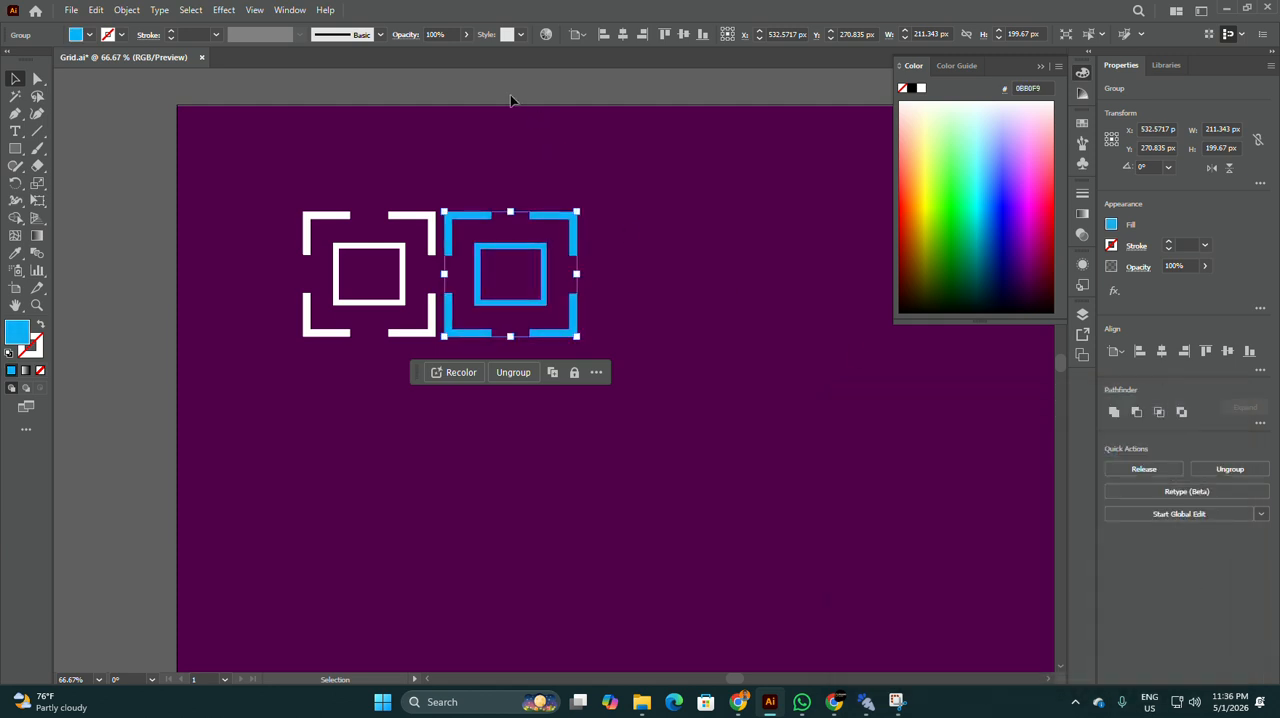
Step: Group the white and blue icons and place a copy of the pair directly below the original
{"action": "left_click", "coordinate": [265, 210]}
{"action": "left_click_drag", "start_coordinate": [686, 489], "coordinate": [684, 487]}
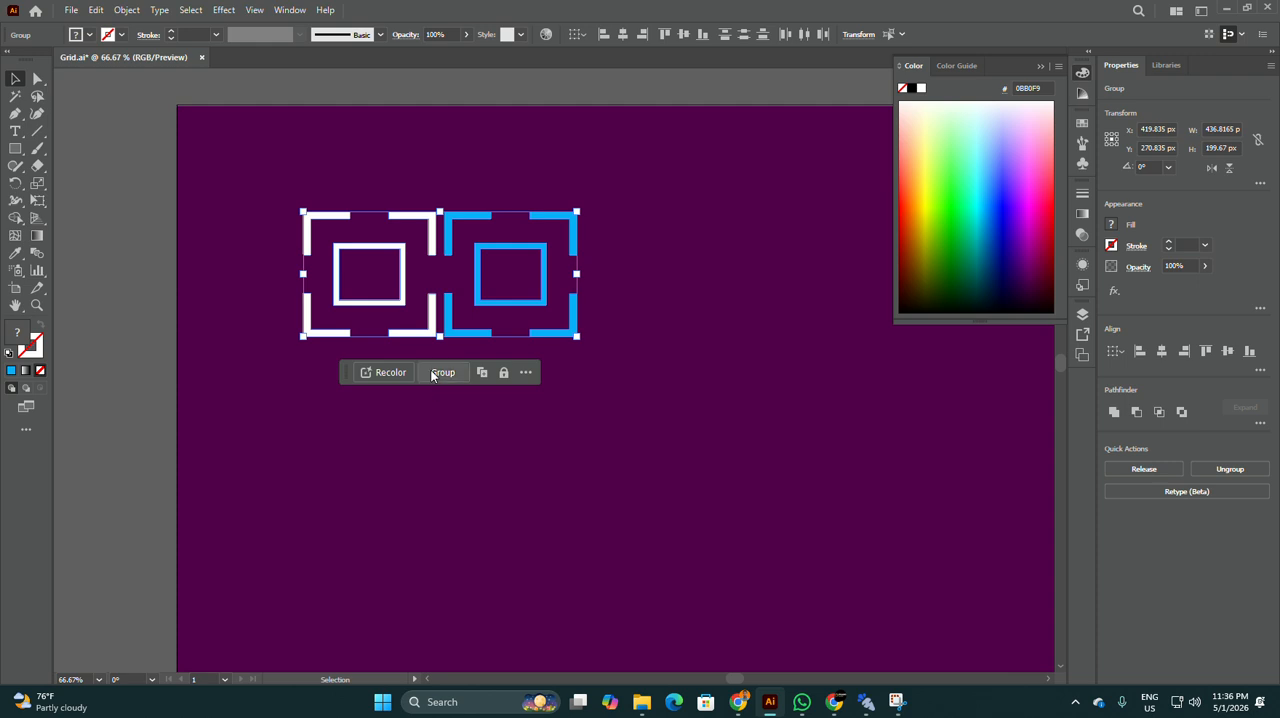
{"action": "left_click_drag", "start_coordinate": [479, 340], "coordinate": [483, 470]}
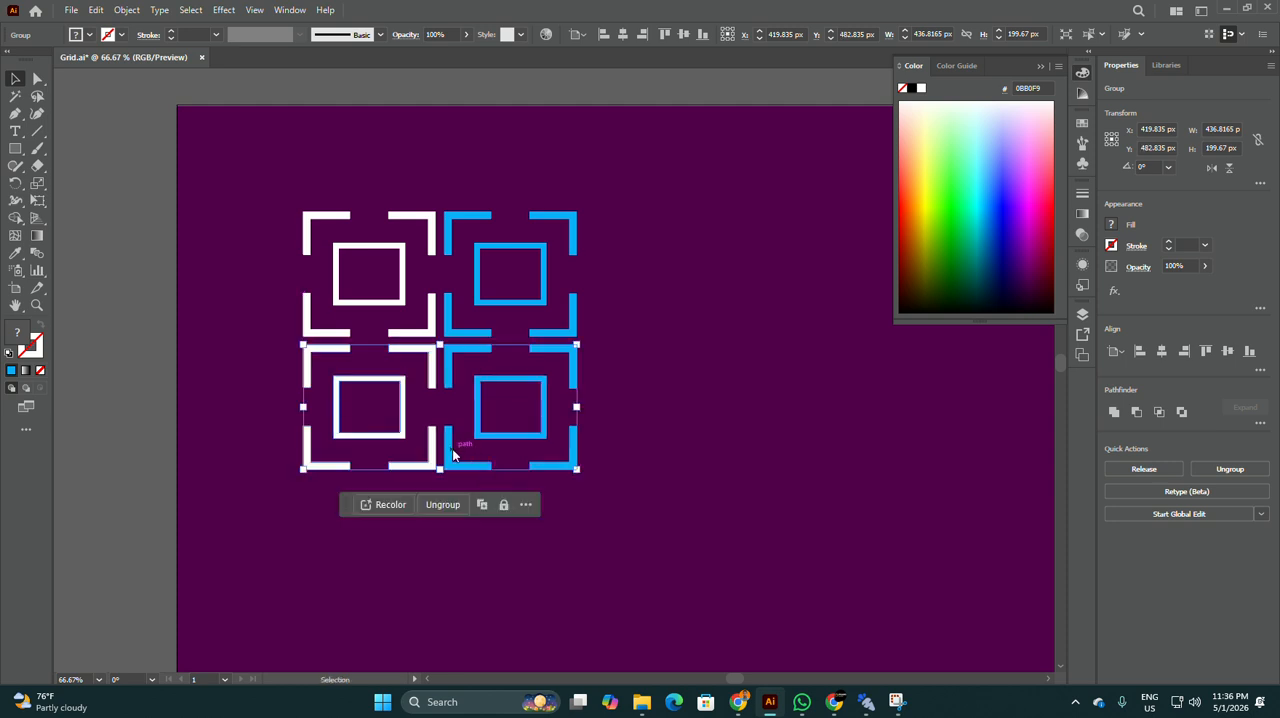
Step: Reflect the lower icon pair across the vertical axis to swap its white and blue icons
{"action": "right_click", "coordinate": [452, 455]}
{"action": "mouse_move", "coordinate": [529, 358]}
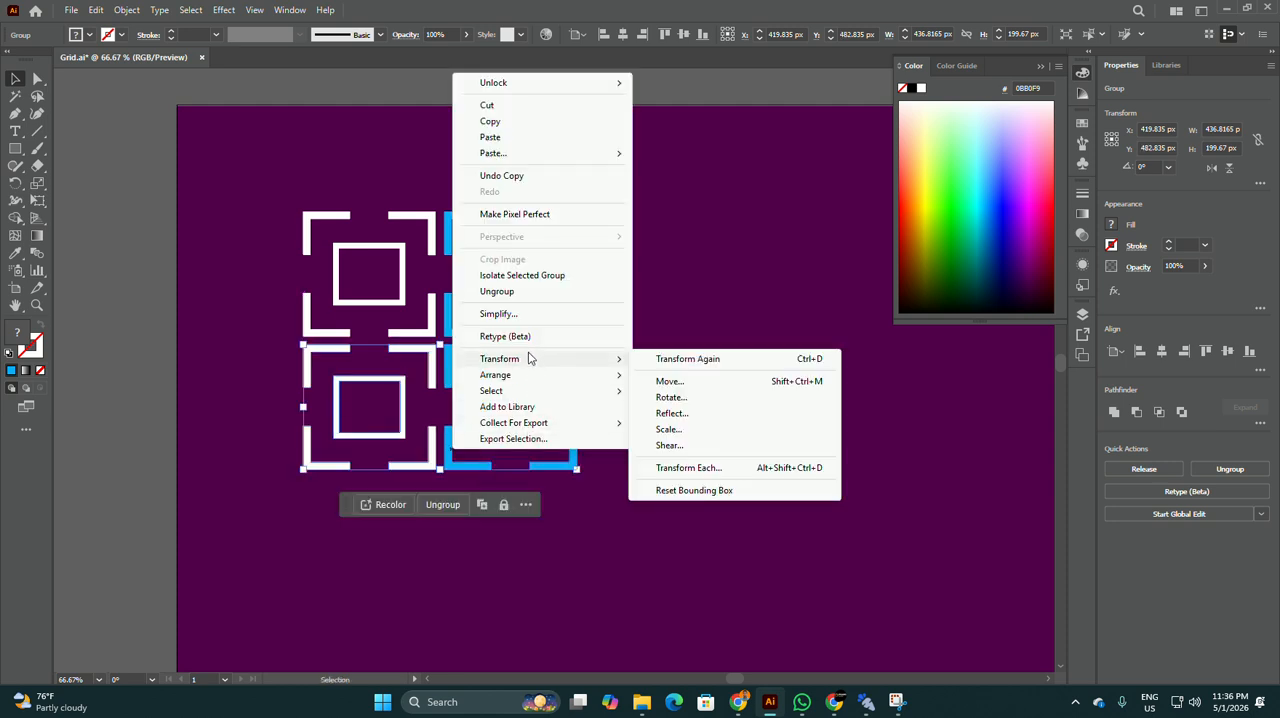
{"action": "left_click", "coordinate": [672, 413]}
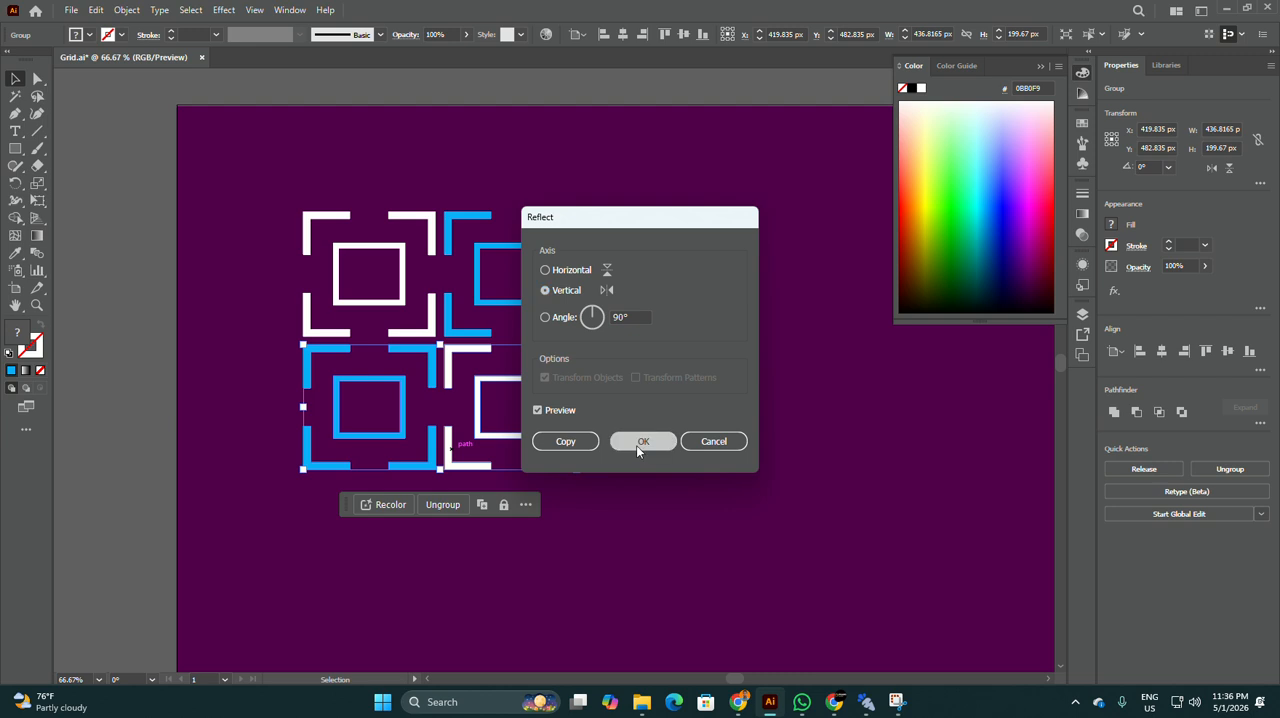
{"action": "left_click", "coordinate": [636, 445]}
Step: Group all four icons and move the group to the artboard's upper-left corner
{"action": "left_click", "coordinate": [644, 310]}
{"action": "left_click_drag", "start_coordinate": [649, 572], "coordinate": [648, 572]}
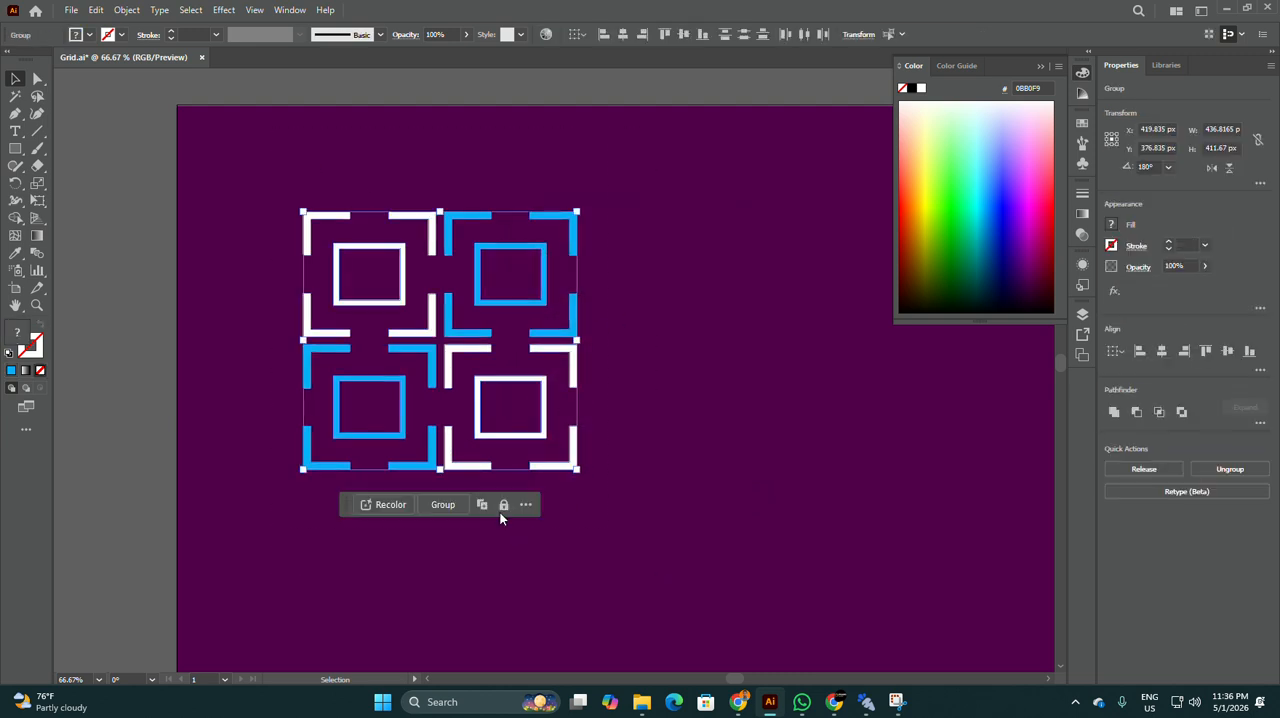
{"action": "left_click_drag", "start_coordinate": [484, 277], "coordinate": [373, 180]}
Step: Turn the four-icon group into a grid repeat and narrow it to six icon columns, about 1337 px wide
{"action": "left_click", "coordinate": [126, 10]}
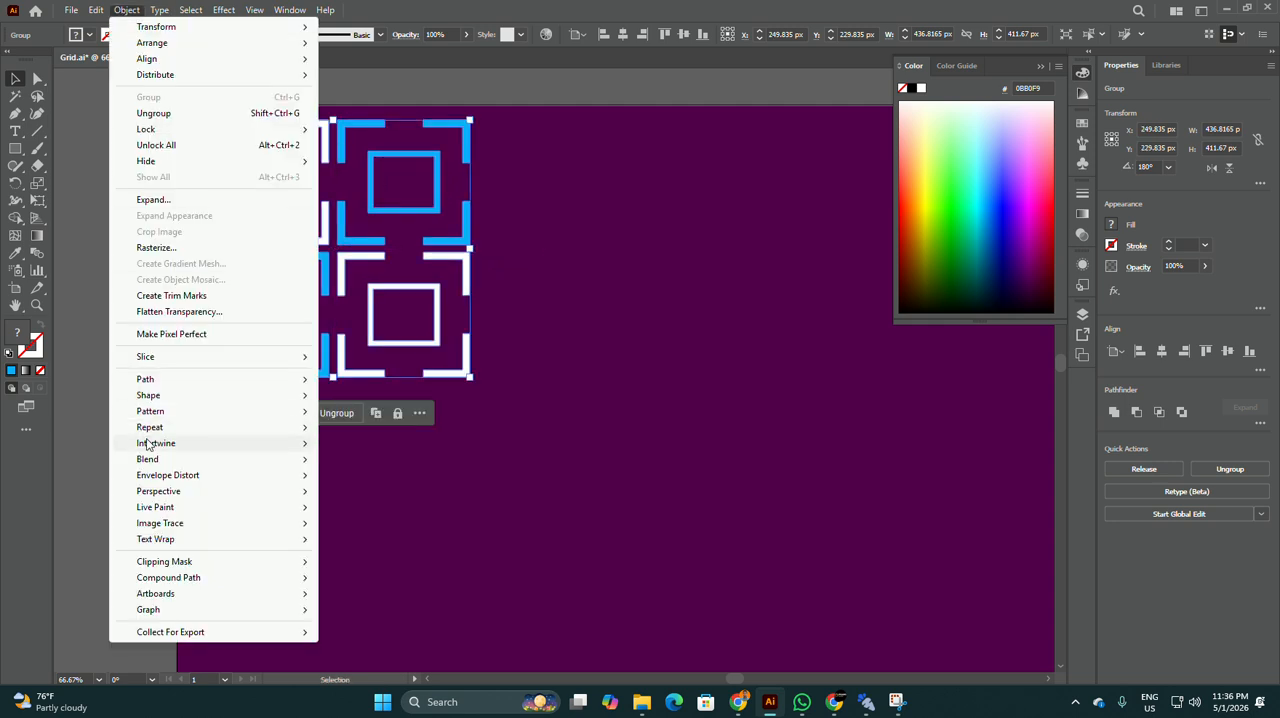
{"action": "mouse_move", "coordinate": [160, 427]}
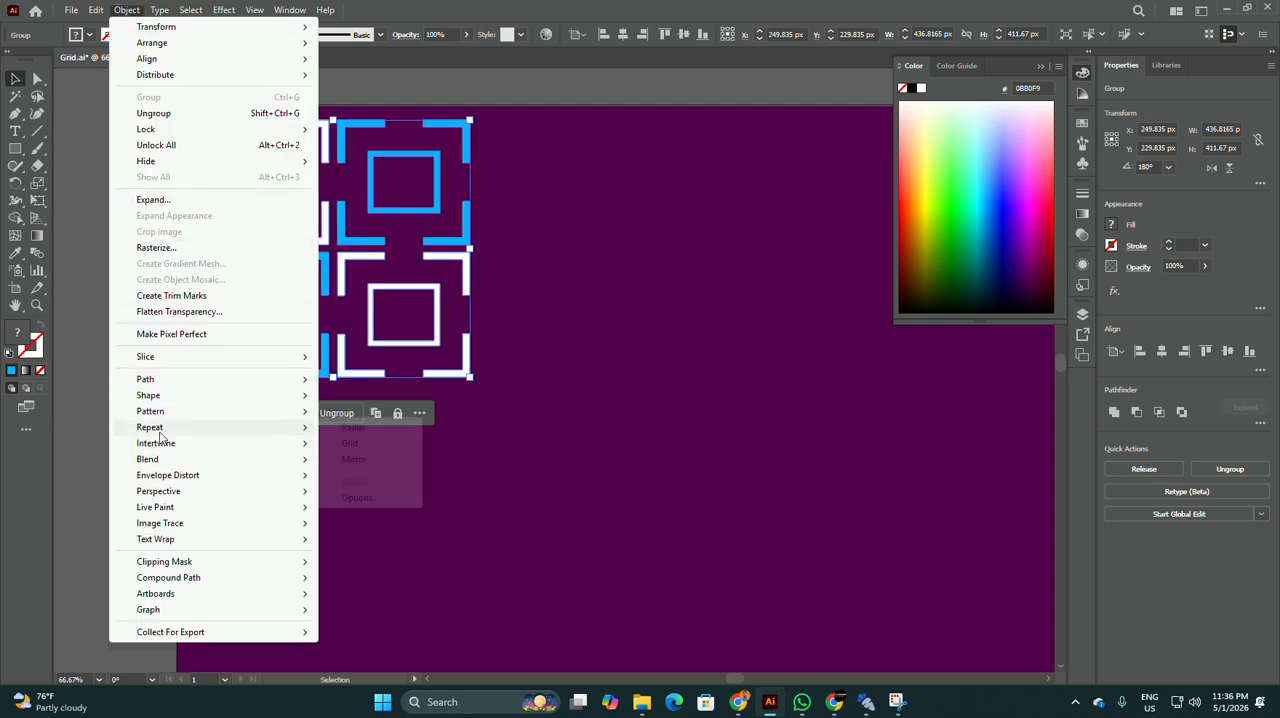
{"action": "left_click", "coordinate": [389, 442]}
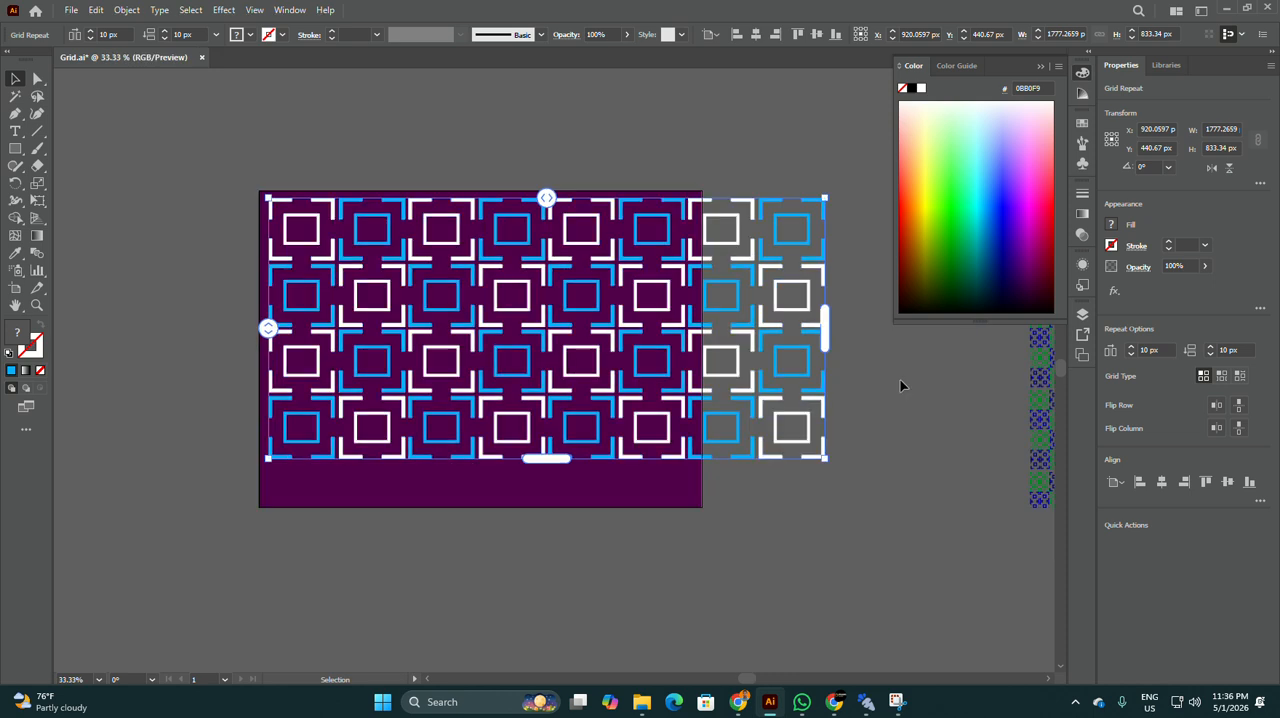
{"action": "left_click_drag", "start_coordinate": [821, 328], "coordinate": [687, 328]}
{"action": "left_click", "coordinate": [793, 293]}
Step: Extend the grid repeat downward to five icon rows, about 1051 px high, and centre it horizontally and vertically on the artboard
{"action": "scroll", "coordinate": [514, 270], "scroll_direction": "down", "scroll_amount": 1}
{"action": "scroll", "coordinate": [443, 278], "scroll_direction": "up", "scroll_amount": 1}
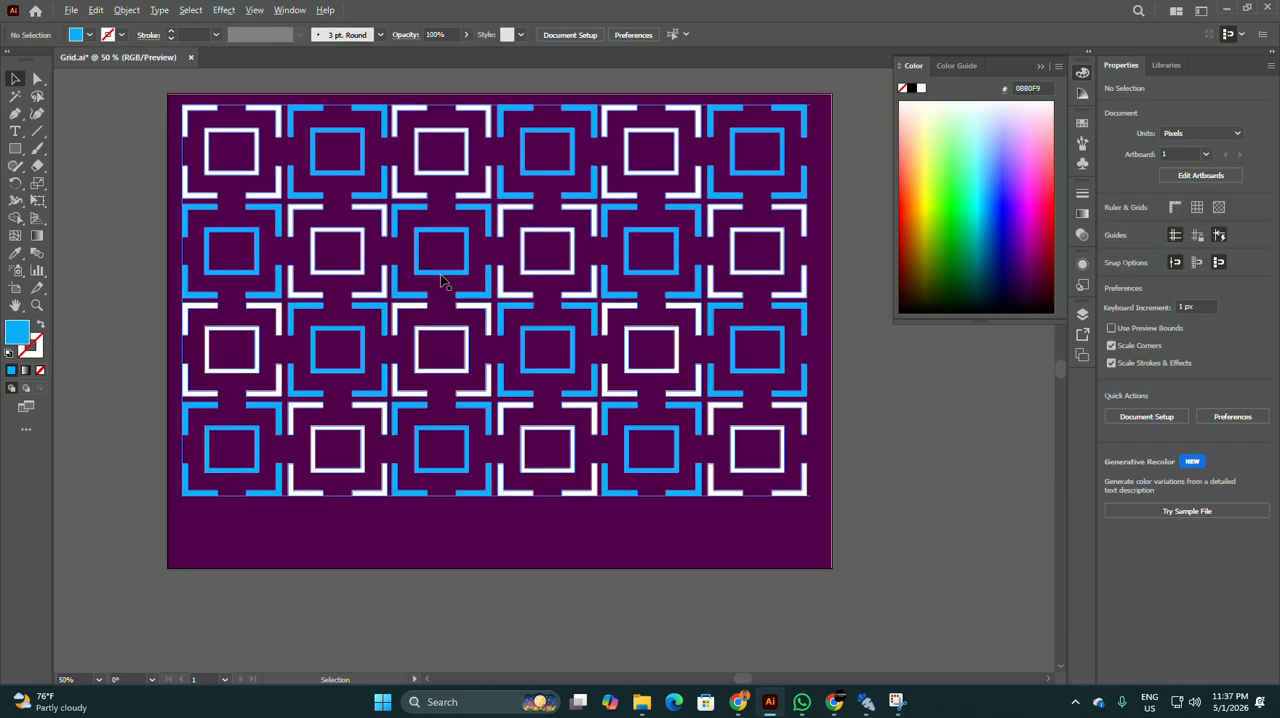
{"action": "left_click", "coordinate": [500, 295]}
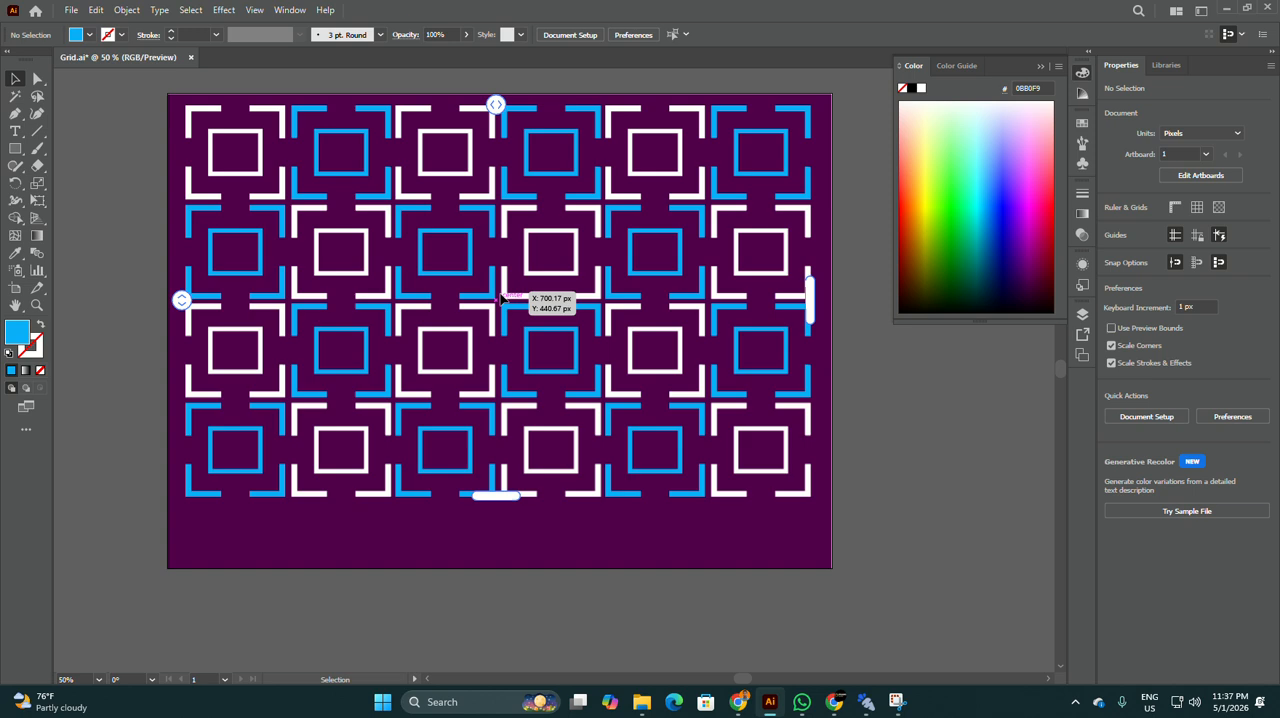
{"action": "left_click_drag", "start_coordinate": [495, 500], "coordinate": [501, 599]}
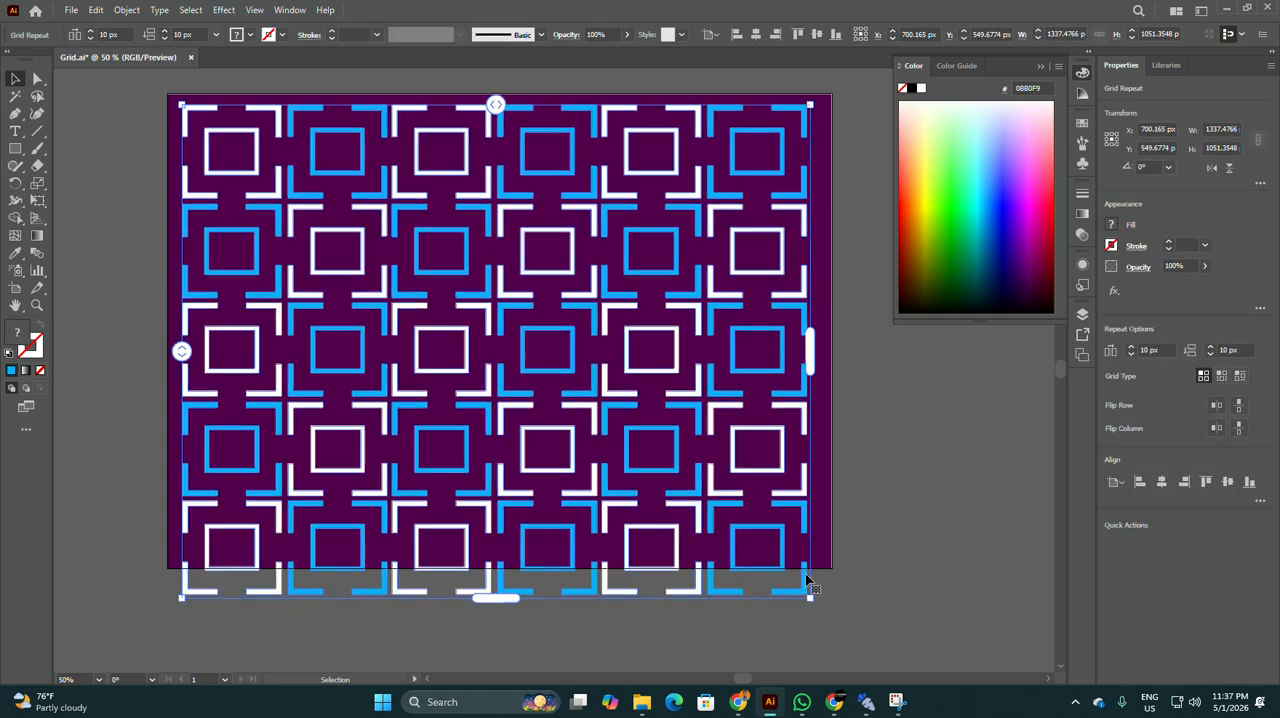
{"action": "left_click", "coordinate": [1161, 482]}
{"action": "left_click", "coordinate": [1227, 482]}
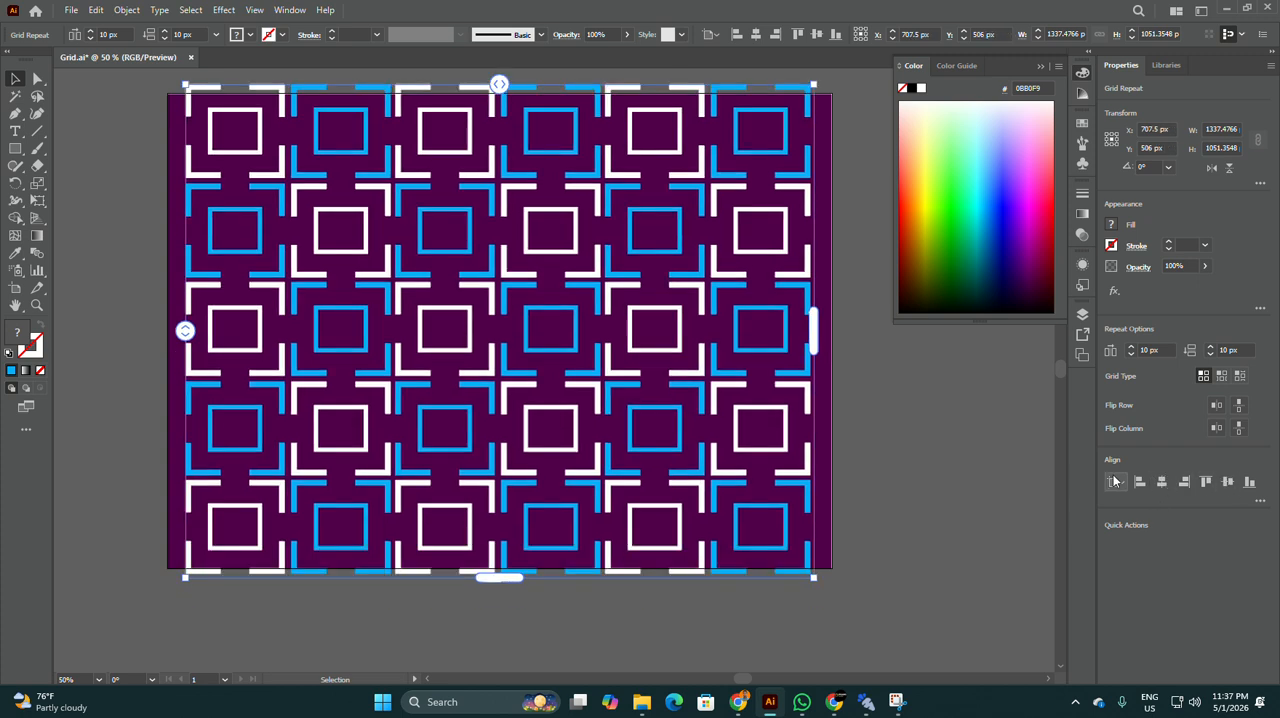
{"action": "left_click", "coordinate": [917, 474]}
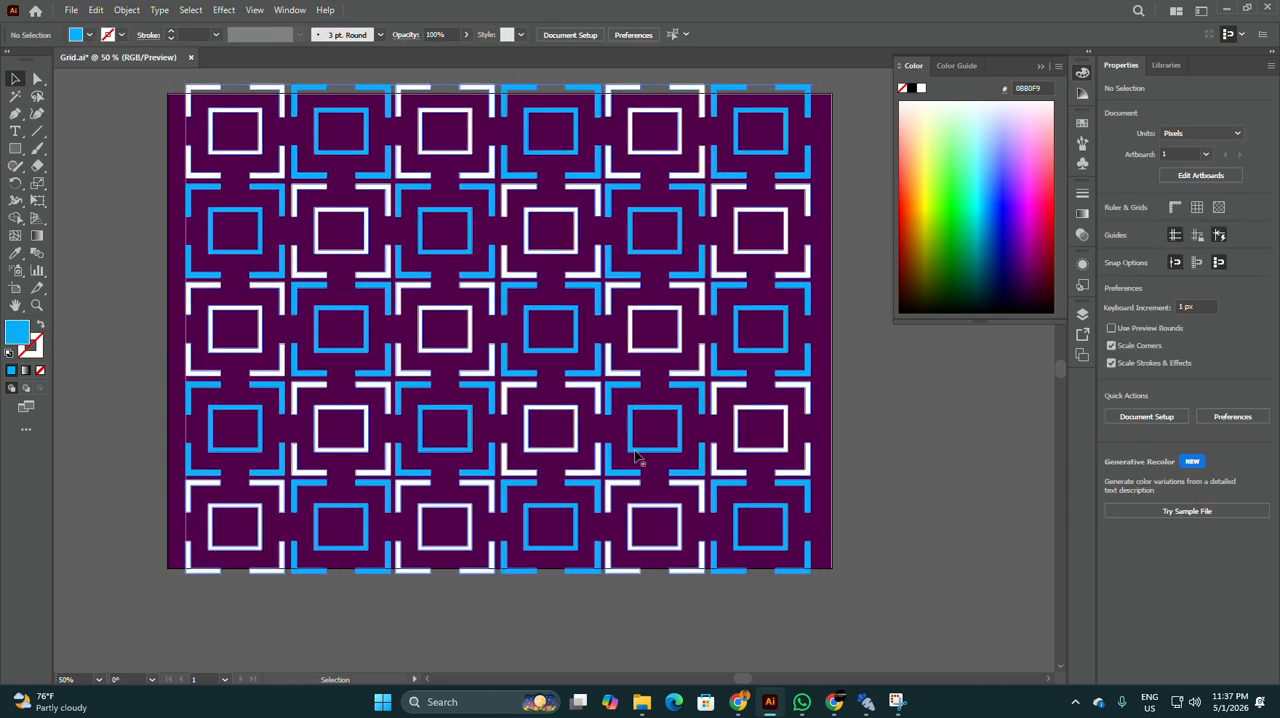
Step: Expand the grid repeat with the Object and Fill options on
{"action": "left_click", "coordinate": [487, 271]}
{"action": "left_click", "coordinate": [126, 10]}
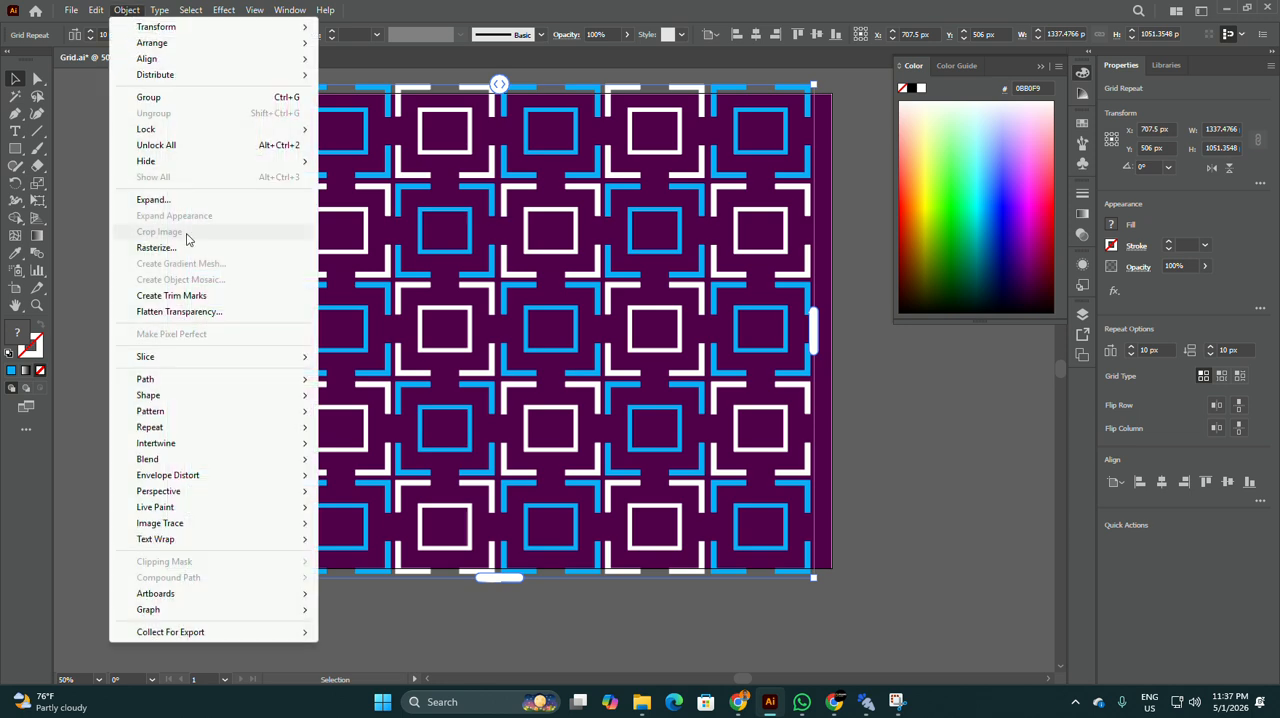
{"action": "left_click", "coordinate": [155, 200]}
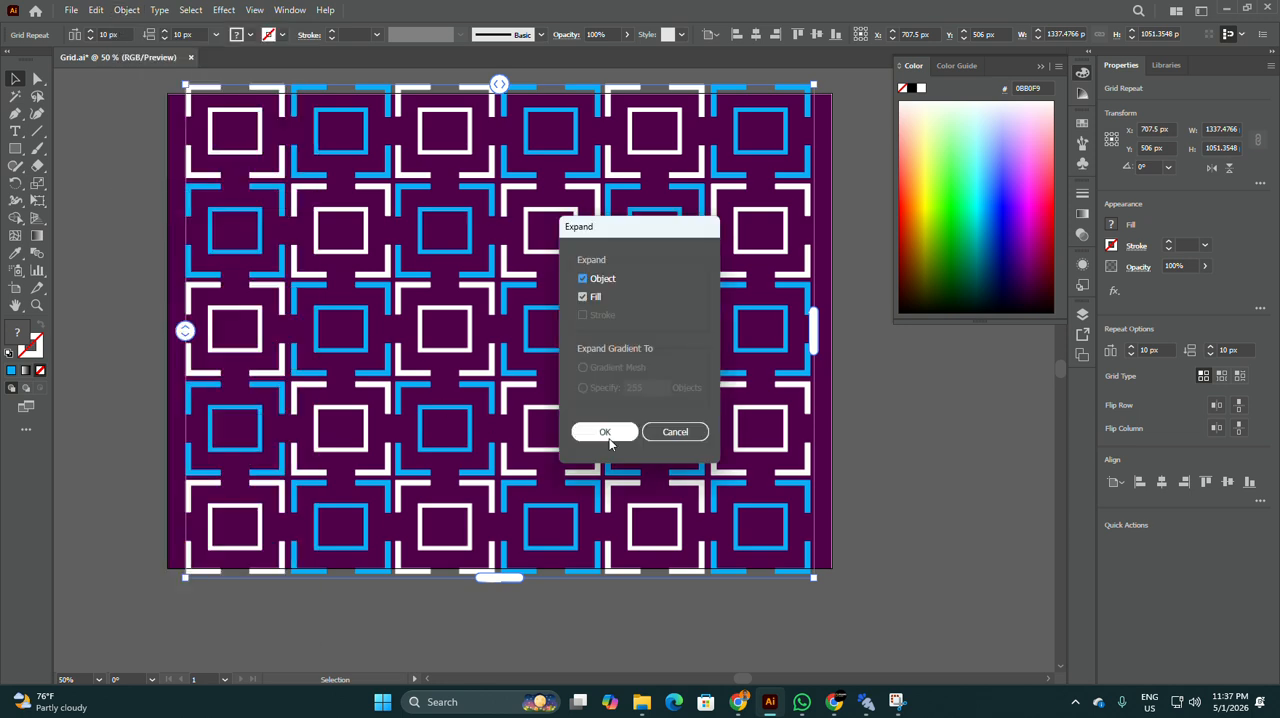
{"action": "left_click", "coordinate": [605, 432]}
{"action": "left_click", "coordinate": [856, 432]}
Step: Erase the strip of the pattern overhanging the artboard's upper edge with a straight Eraser block across all six columns
{"action": "scroll", "coordinate": [487, 445], "scroll_direction": "down", "scroll_amount": 1}
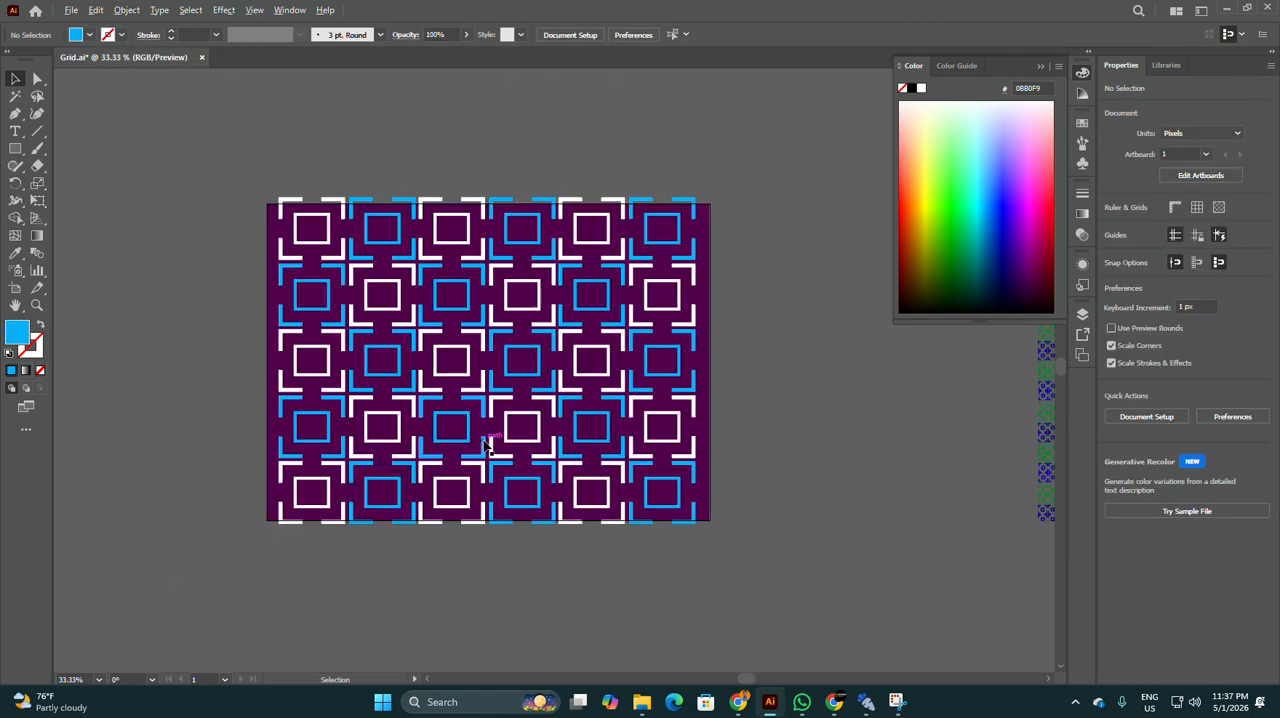
{"action": "scroll", "coordinate": [420, 194], "scroll_direction": "up", "scroll_amount": 1}
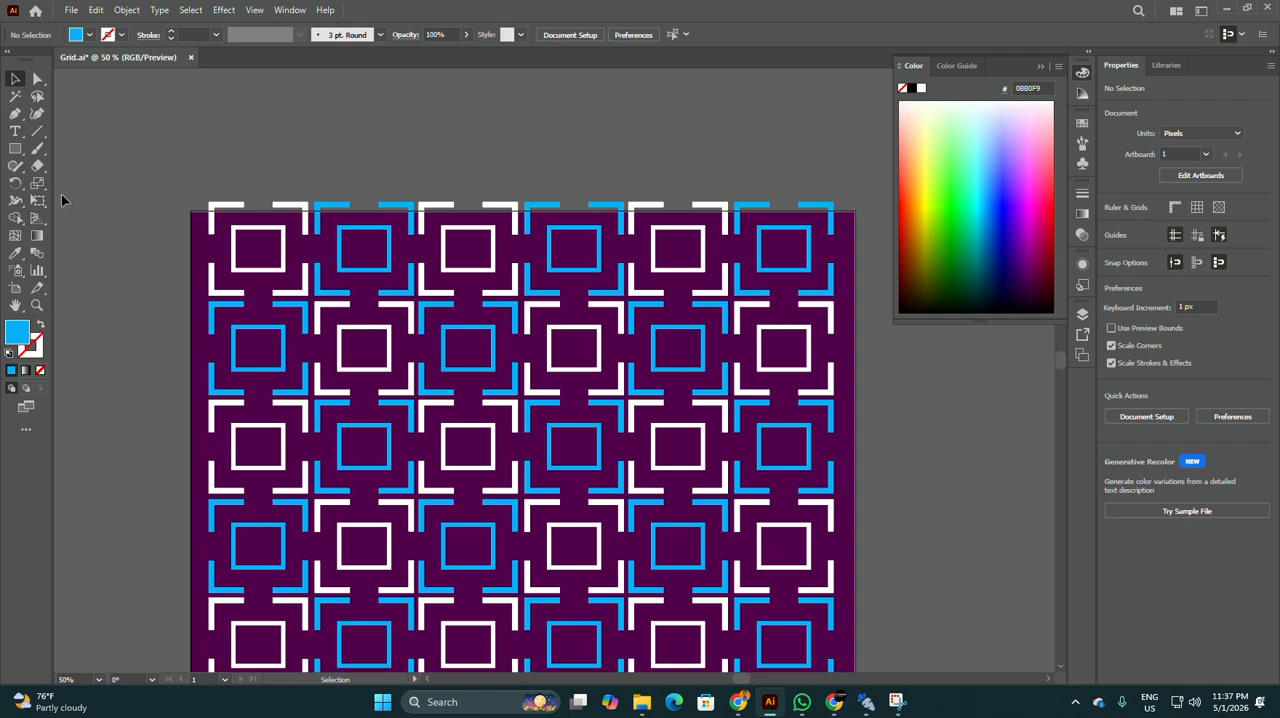
{"action": "right_click", "coordinate": [40, 169]}
{"action": "left_click", "coordinate": [98, 167]}
{"action": "scroll", "coordinate": [160, 185], "scroll_direction": "down", "scroll_amount": 1}
{"action": "scroll", "coordinate": [150, 180], "scroll_direction": "up", "scroll_amount": 2}
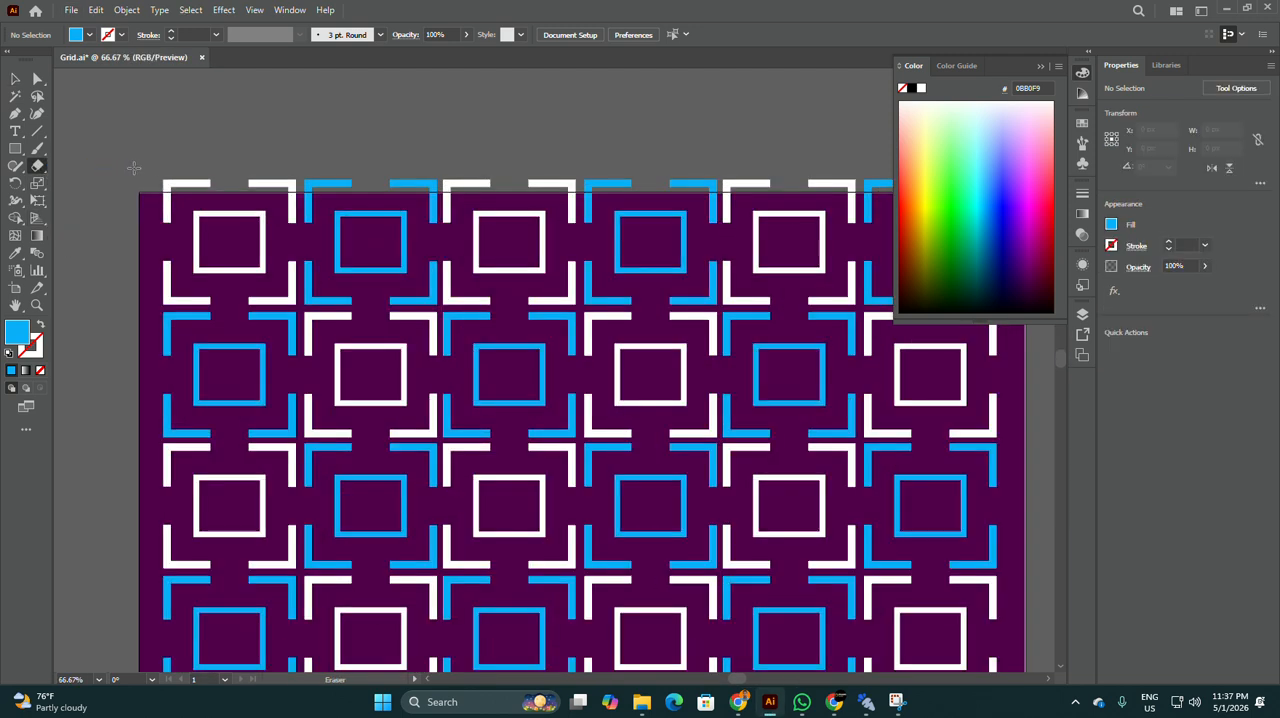
{"action": "scroll", "coordinate": [340, 230], "scroll_direction": "down", "scroll_amount": 1}
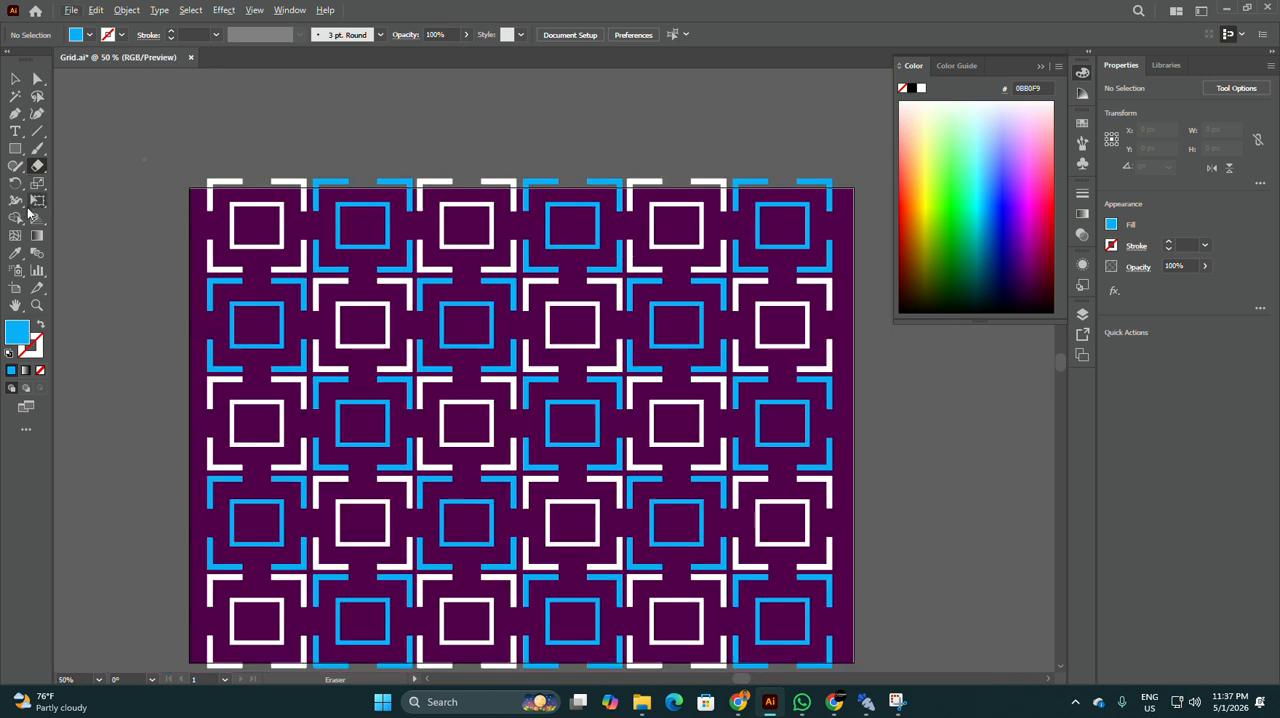
{"action": "mouse_move", "coordinate": [37, 166]}
{"action": "left_mouse_down"}
{"action": "mouse_move", "coordinate": [526, 134]}
{"action": "mouse_move", "coordinate": [617, 96]}
{"action": "mouse_move", "coordinate": [729, 86]}
{"action": "mouse_move", "coordinate": [855, 194]}
{"action": "left_mouse_up"}
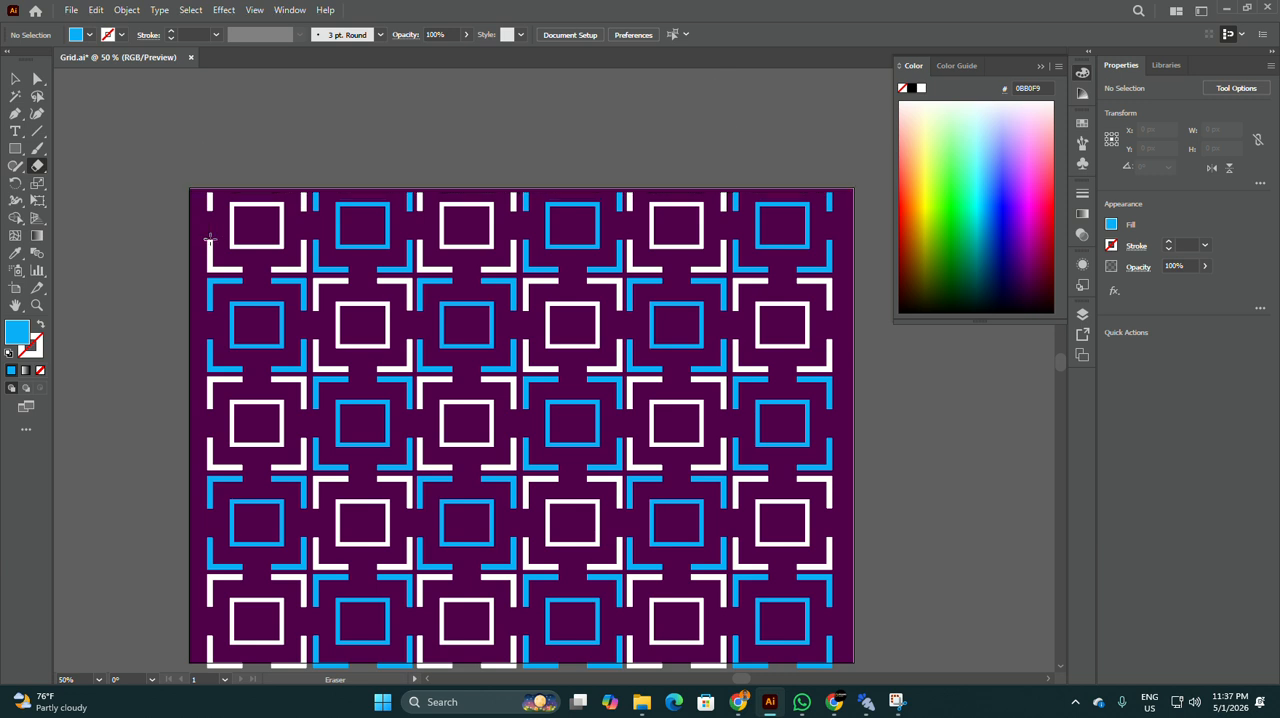
Step: Erase the strip of the pattern overhanging the artboard's lower edge across all six columns
{"action": "scroll", "coordinate": [321, 220], "scroll_direction": "down", "scroll_amount": 3}
{"action": "scroll", "coordinate": [500, 177], "scroll_direction": "up", "scroll_amount": 2}
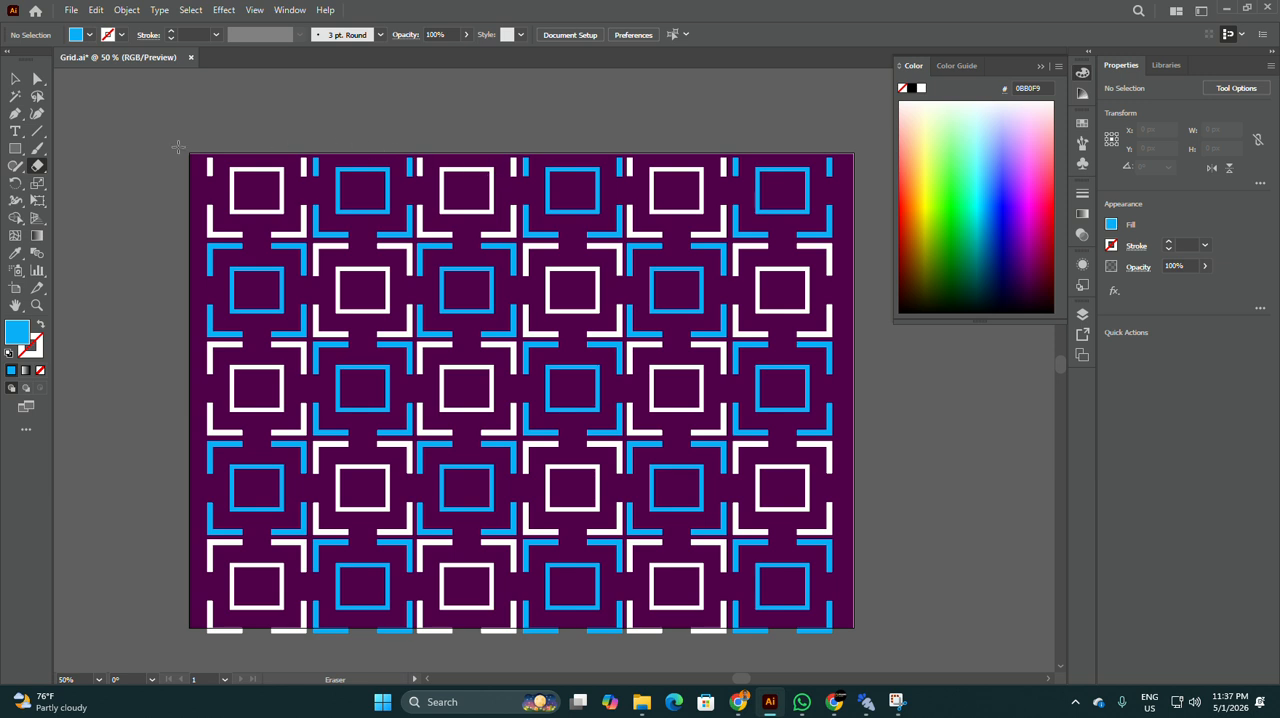
{"action": "scroll", "coordinate": [430, 164], "scroll_direction": "down", "scroll_amount": 3}
{"action": "scroll", "coordinate": [254, 514], "scroll_direction": "down", "scroll_amount": 2}
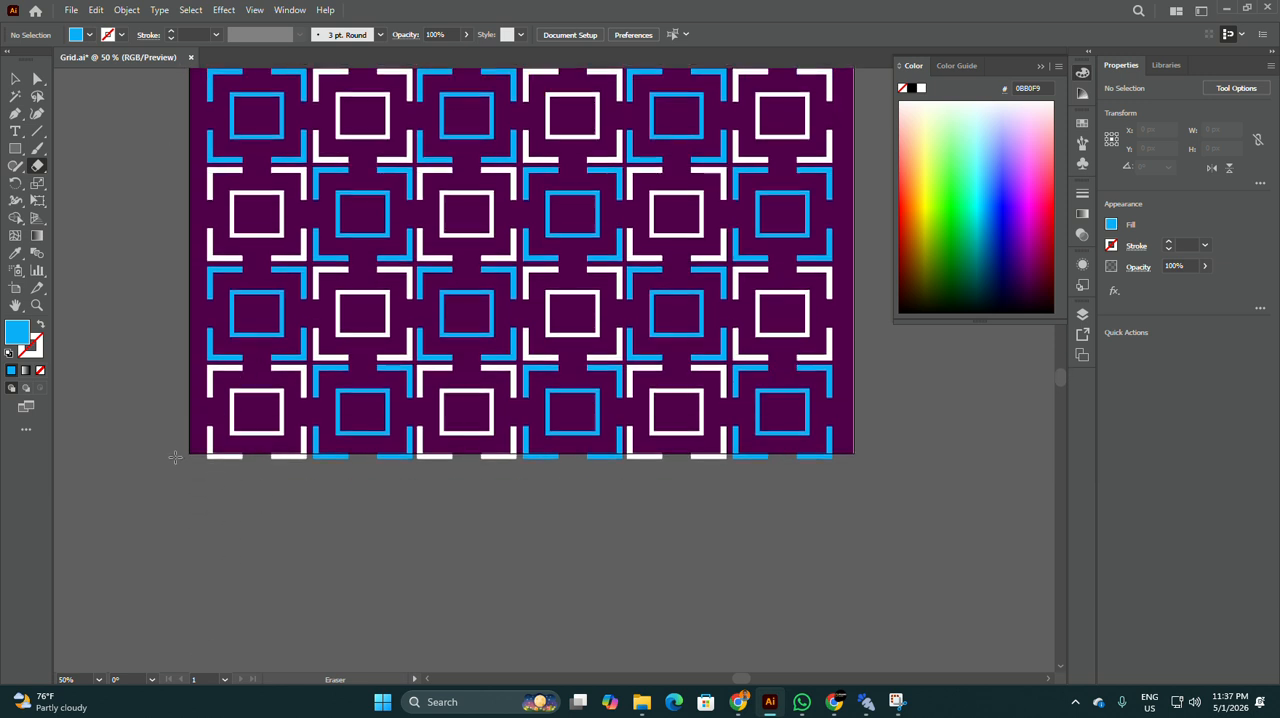
{"action": "mouse_move", "coordinate": [146, 440]}
{"action": "left_mouse_down"}
{"action": "mouse_move", "coordinate": [266, 490]}
{"action": "mouse_move", "coordinate": [985, 551]}
{"action": "left_mouse_up"}
{"action": "scroll", "coordinate": [560, 473], "scroll_direction": "up", "scroll_amount": 3}
{"action": "scroll", "coordinate": [560, 473], "scroll_direction": "up", "scroll_amount": 1}
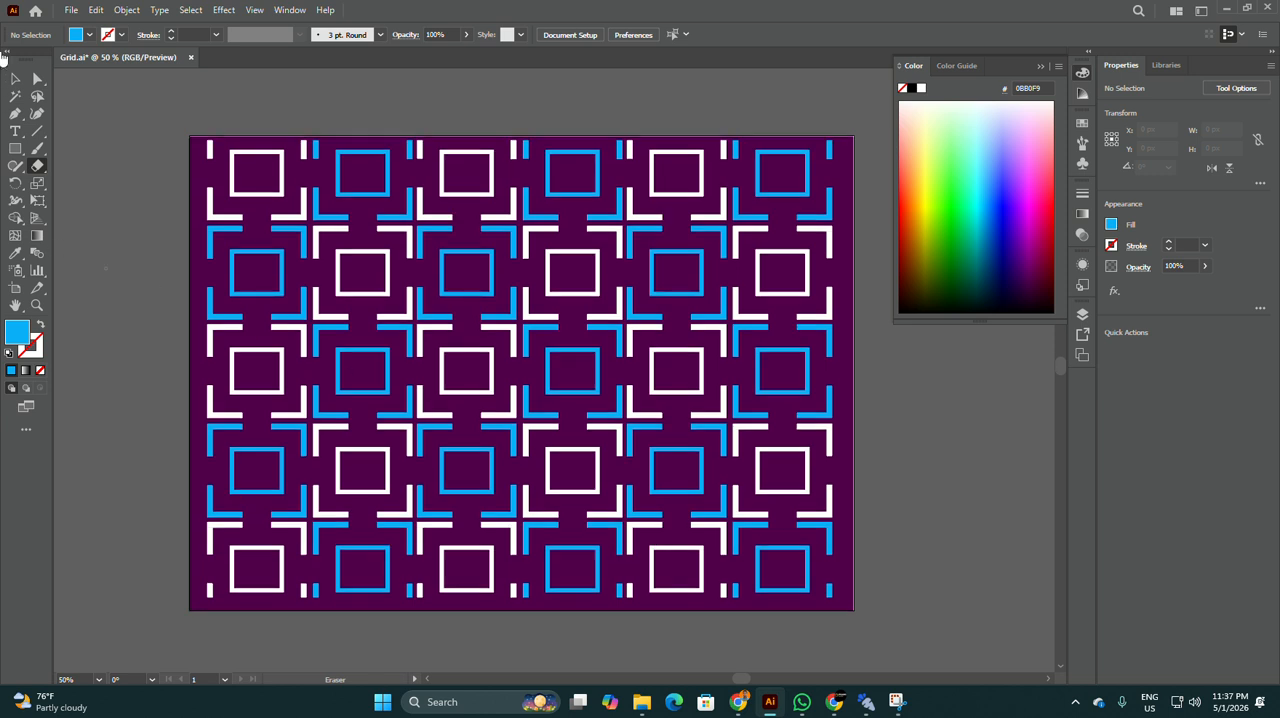
Step: Select the expanded pattern's clip group with the Selection tool
{"action": "left_click", "coordinate": [15, 78]}
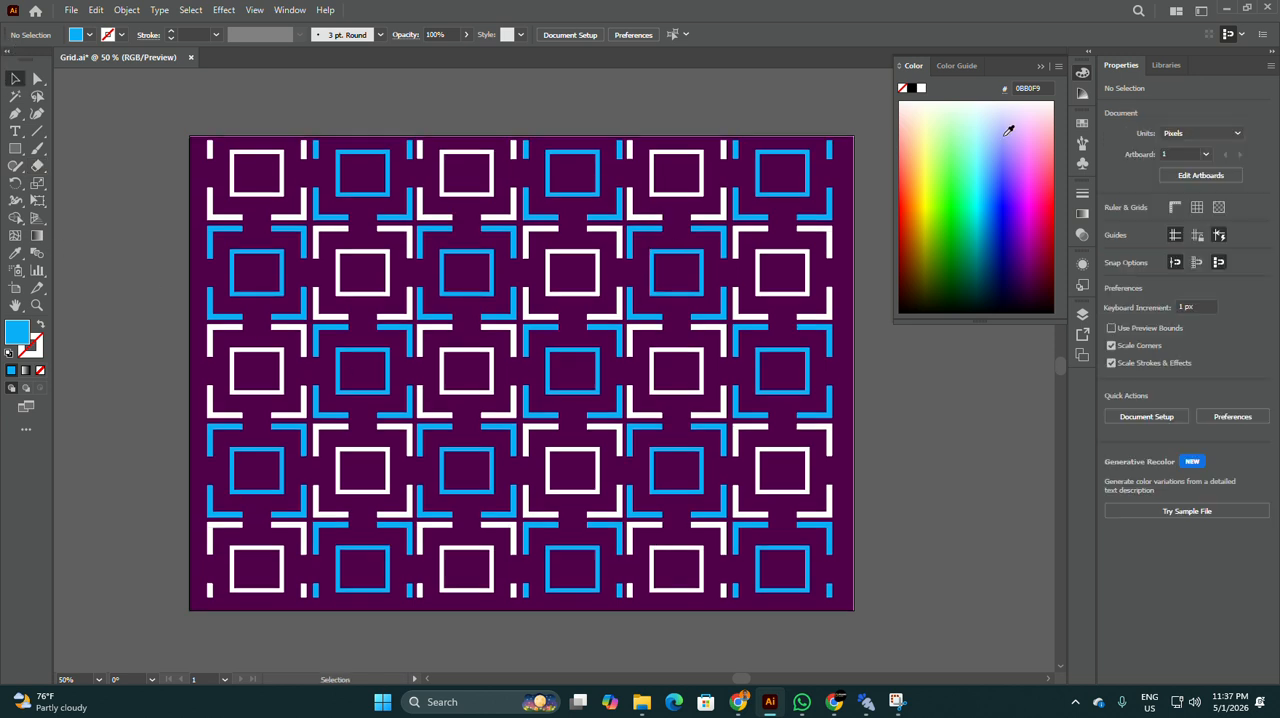
{"action": "left_click", "coordinate": [837, 313]}
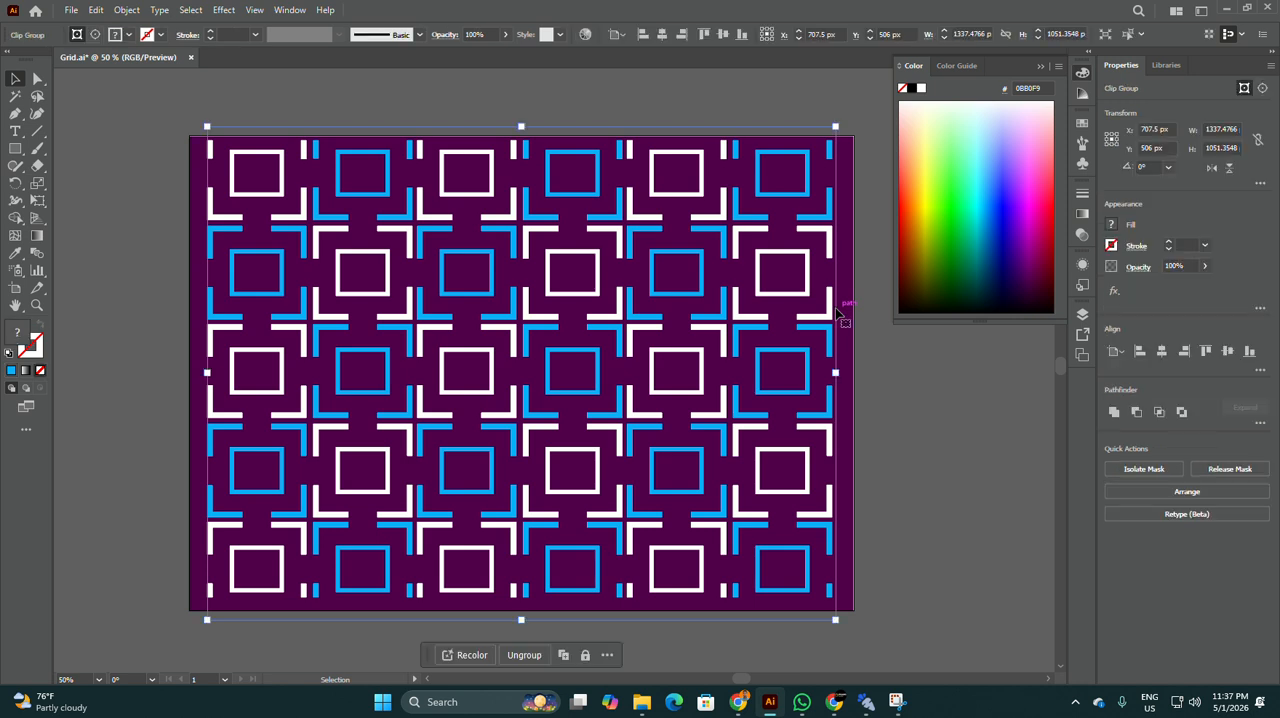